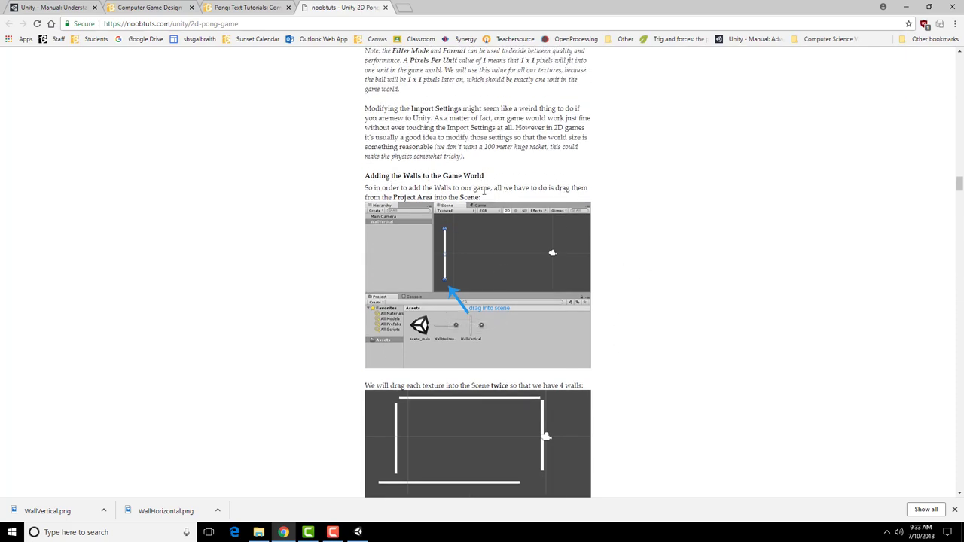
- Switch to Unity and add the WallVertical sprite to the scene left of centre, at about X -50.4, Y 0.5
{"action": "left_click", "coordinate": [358, 532]}
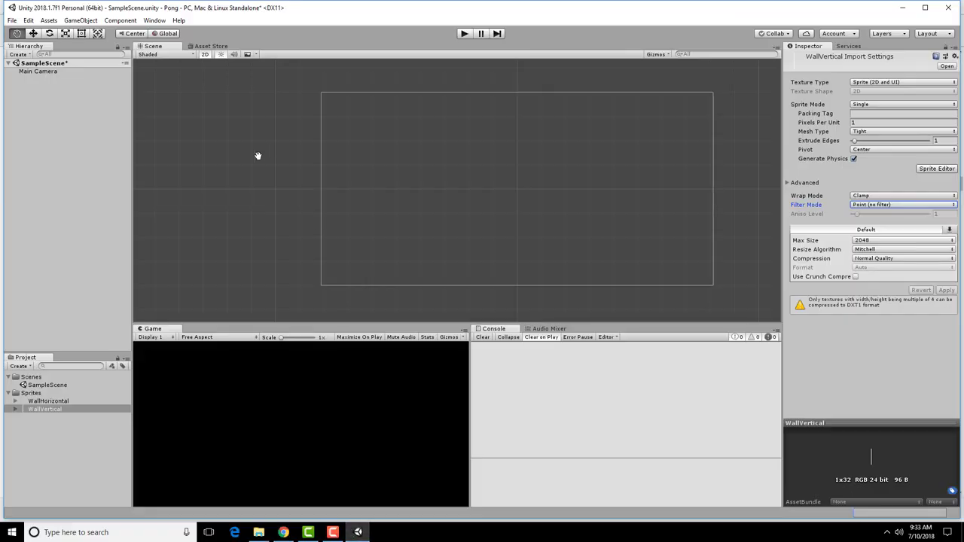
{"action": "left_click", "coordinate": [45, 401]}
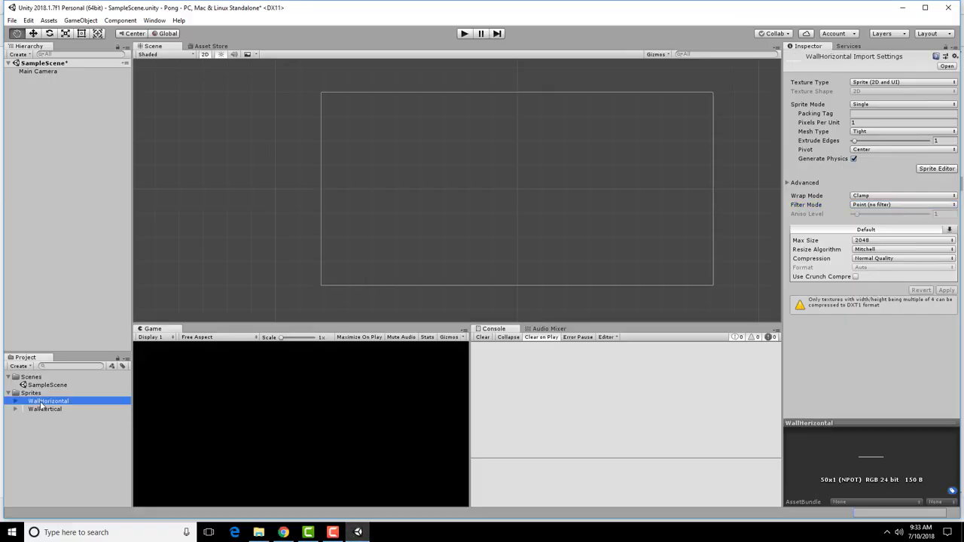
{"action": "left_click_drag", "start_coordinate": [44, 411], "coordinate": [395, 194]}
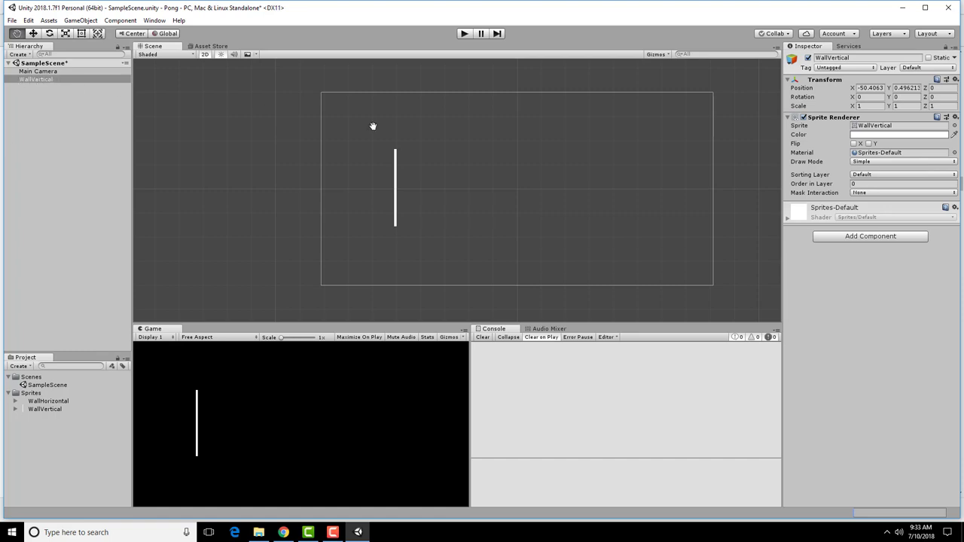
{"action": "left_click", "coordinate": [76, 70]}
{"action": "left_click", "coordinate": [74, 79]}
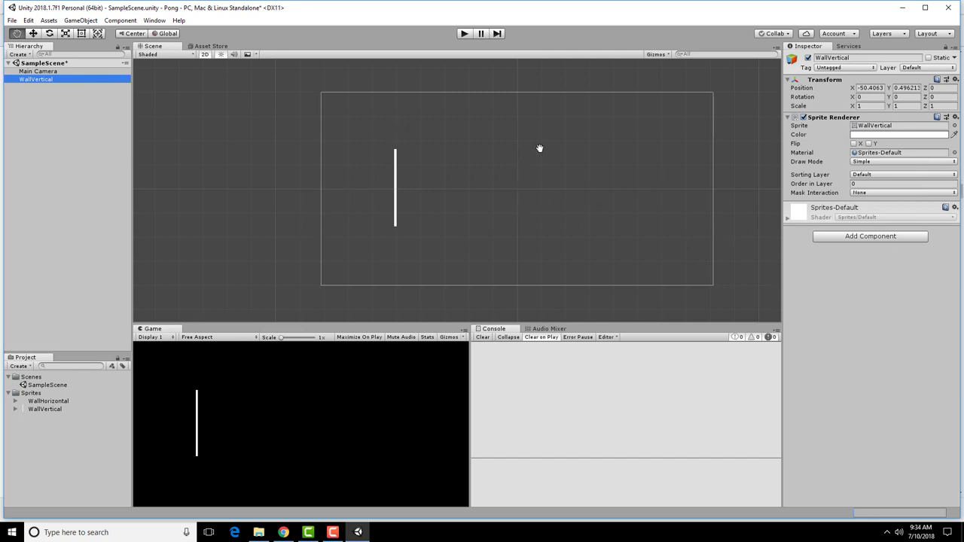
- Add a second WallVertical sprite right of centre, plus WallHorizontal sprites above and below centre at about Y 19.3 and Y -20.2
{"action": "left_click_drag", "start_coordinate": [46, 409], "coordinate": [623, 192]}
{"action": "left_click_drag", "start_coordinate": [48, 400], "coordinate": [518, 147]}
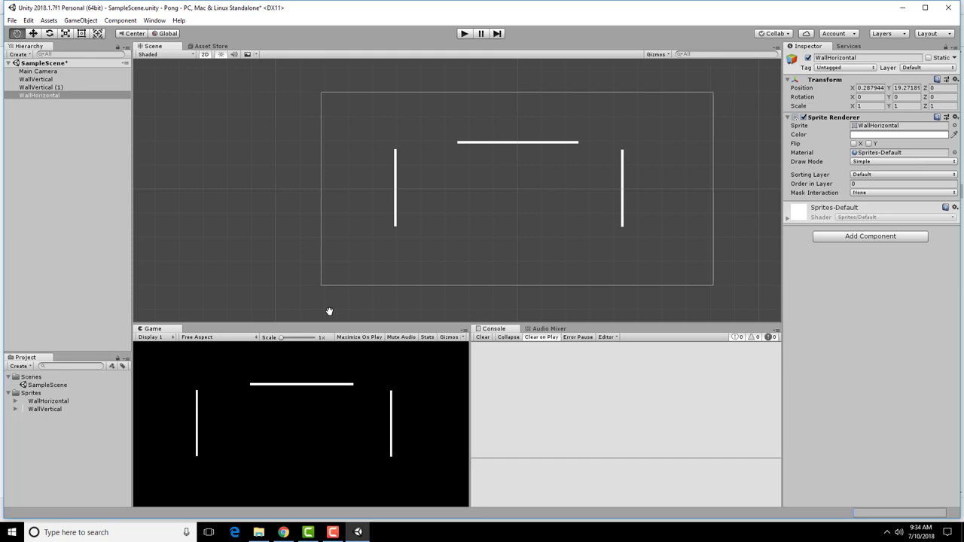
{"action": "left_click_drag", "start_coordinate": [48, 401], "coordinate": [518, 238]}
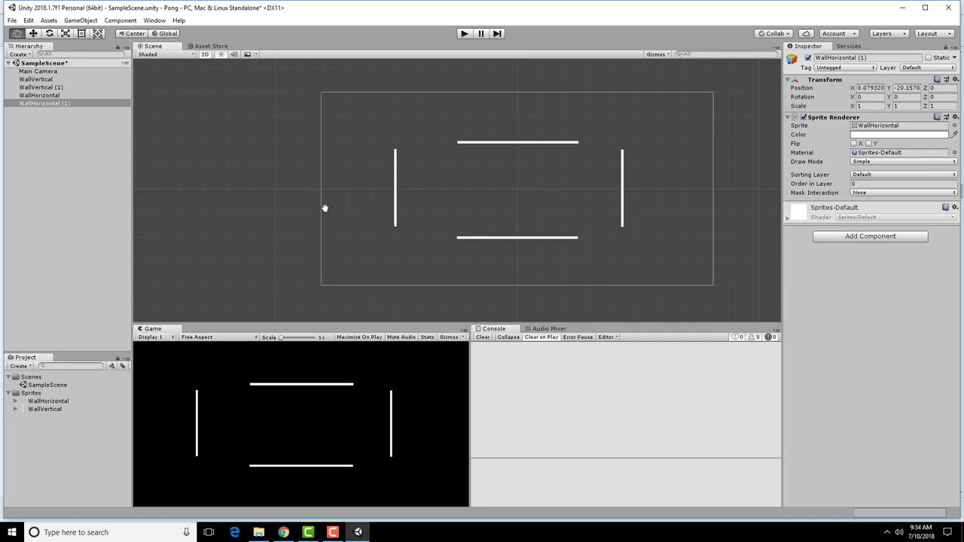
- Move the right vertical wall to about X 24.9 and the left one to about X -23.9, near the horizontal walls' ends
{"action": "left_click", "coordinate": [43, 87]}
{"action": "left_click_drag", "start_coordinate": [394, 181], "coordinate": [354, 192]}
{"action": "left_click", "coordinate": [33, 34]}
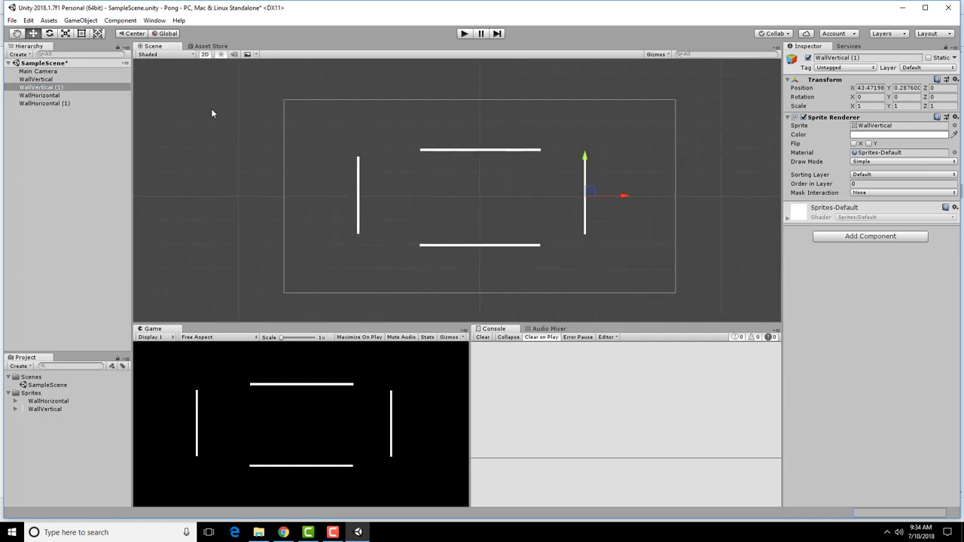
{"action": "left_click_drag", "start_coordinate": [623, 199], "coordinate": [578, 197]}
{"action": "left_click", "coordinate": [358, 194]}
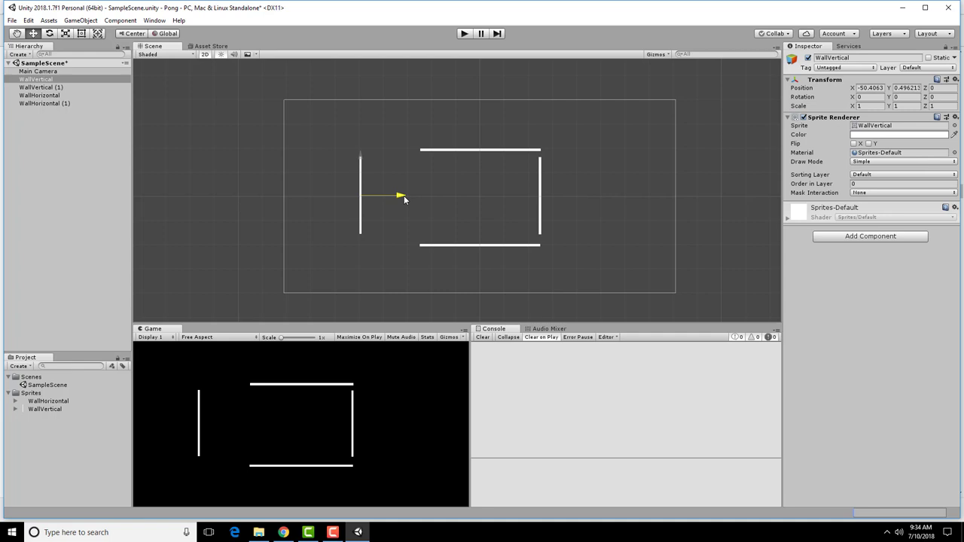
{"action": "left_click_drag", "start_coordinate": [402, 198], "coordinate": [456, 199]}
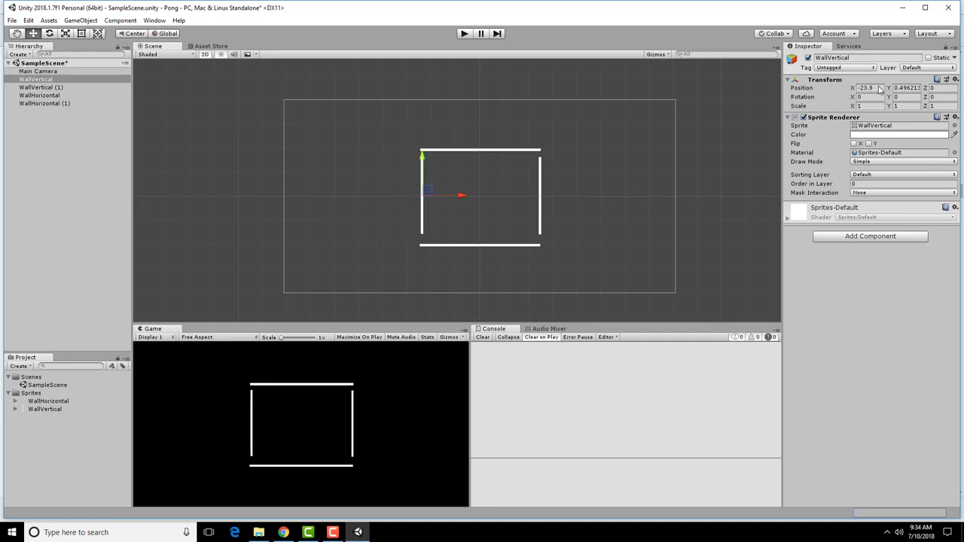
- Lower the upper horizontal wall to about Y 17.8 and set the X position of both horizontal walls to 0
{"action": "left_click", "coordinate": [527, 152]}
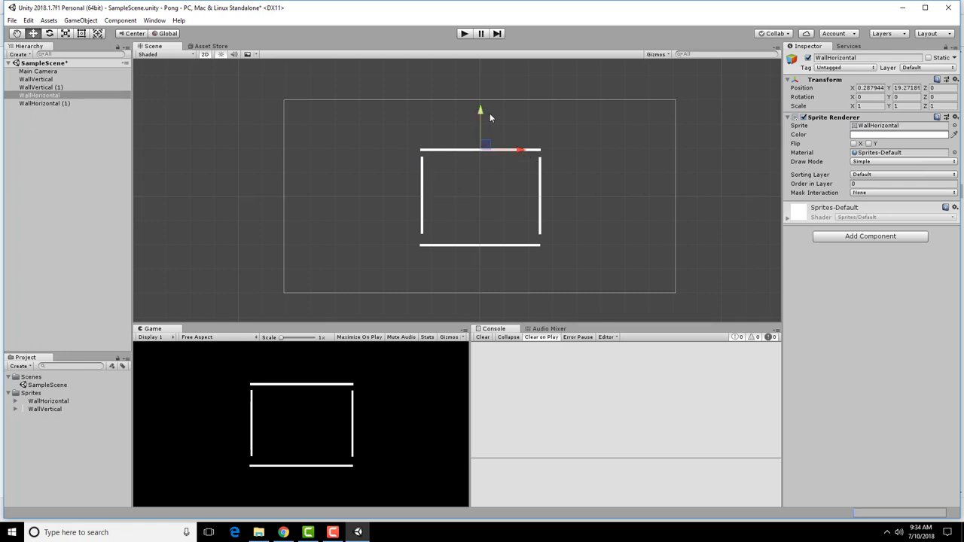
{"action": "left_click_drag", "start_coordinate": [479, 112], "coordinate": [478, 113]}
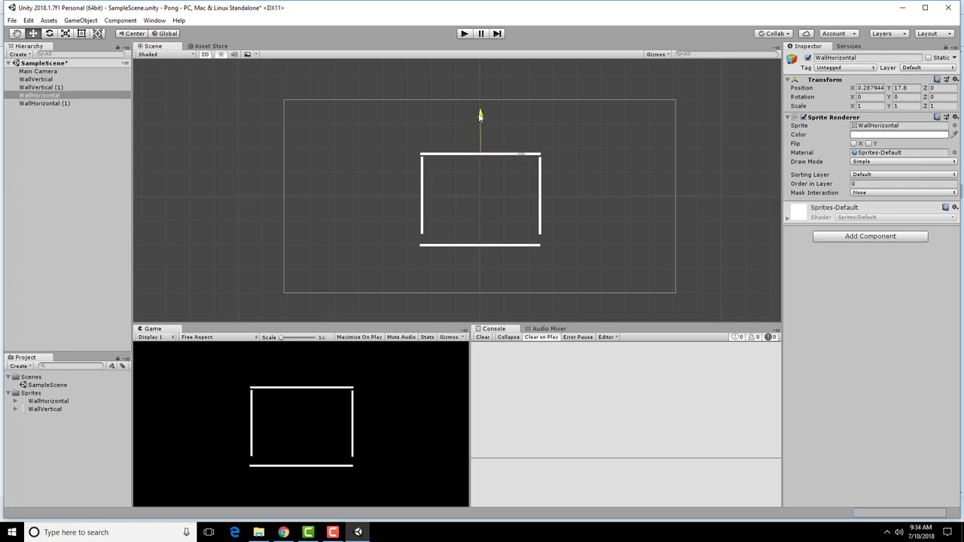
{"action": "left_click", "coordinate": [872, 87]}
{"action": "type", "text": "0"}
{"action": "left_click", "coordinate": [511, 232]}
{"action": "left_click", "coordinate": [512, 245]}
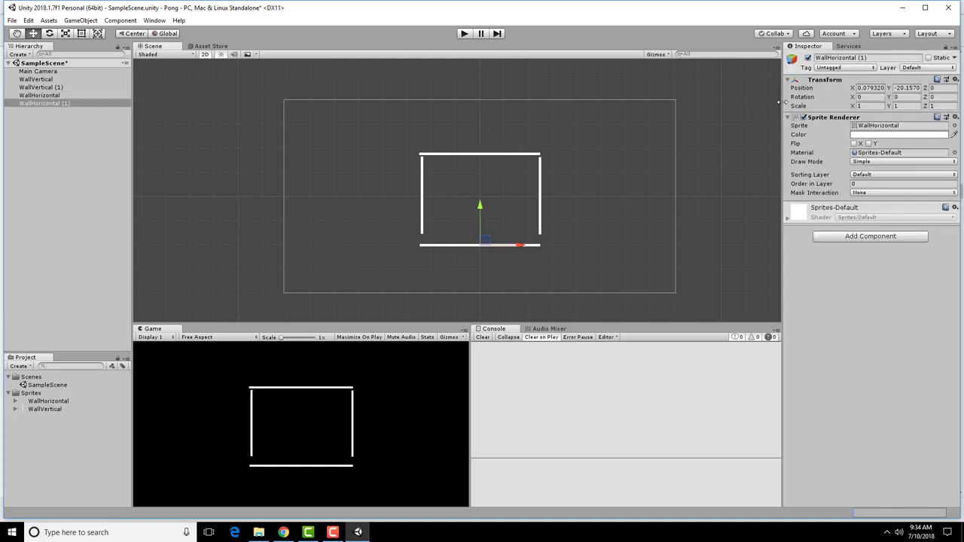
{"action": "left_click", "coordinate": [872, 87]}
{"action": "left_click", "coordinate": [604, 218]}
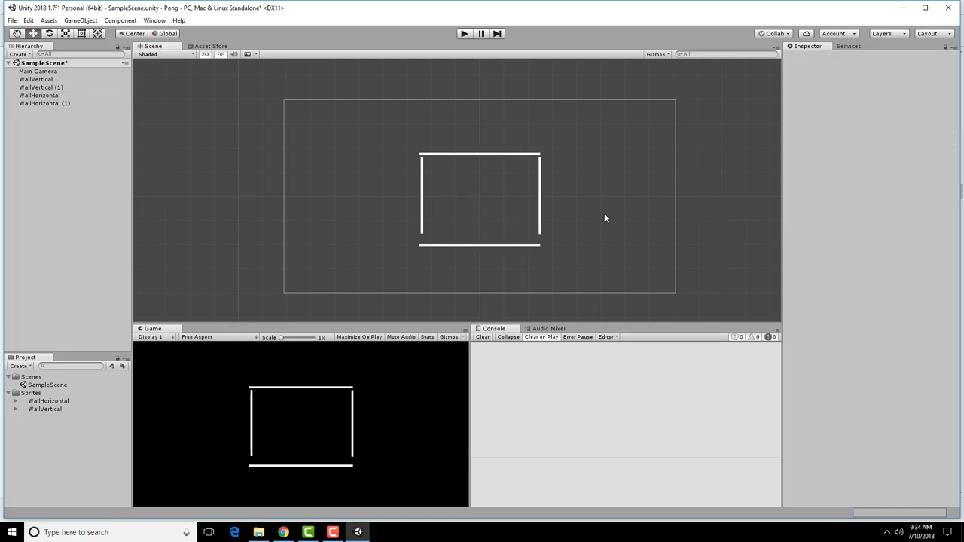
- Set the Y position of both vertical walls to 0
{"action": "left_click", "coordinate": [540, 188]}
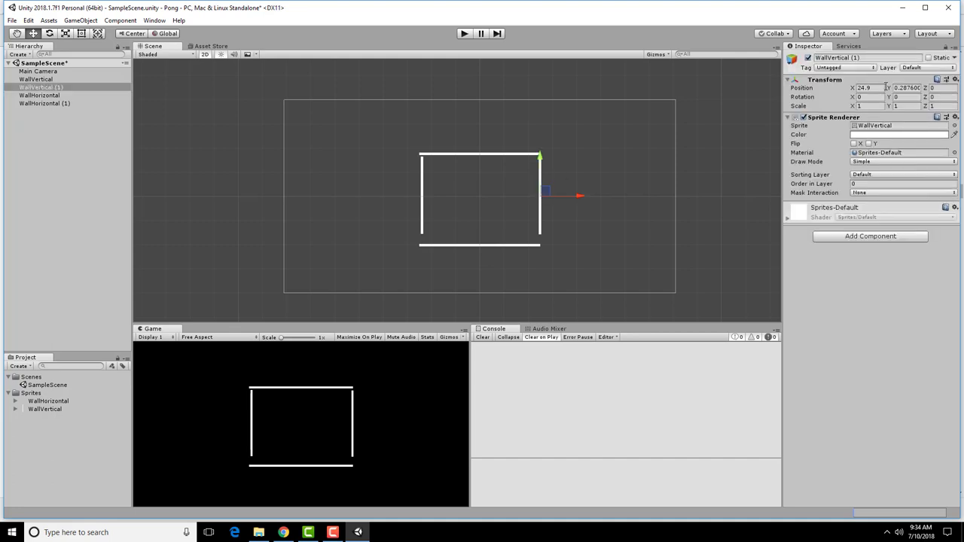
{"action": "left_click", "coordinate": [903, 88]}
{"action": "type", "text": "0"}
{"action": "left_click", "coordinate": [667, 173]}
{"action": "left_click", "coordinate": [540, 181]}
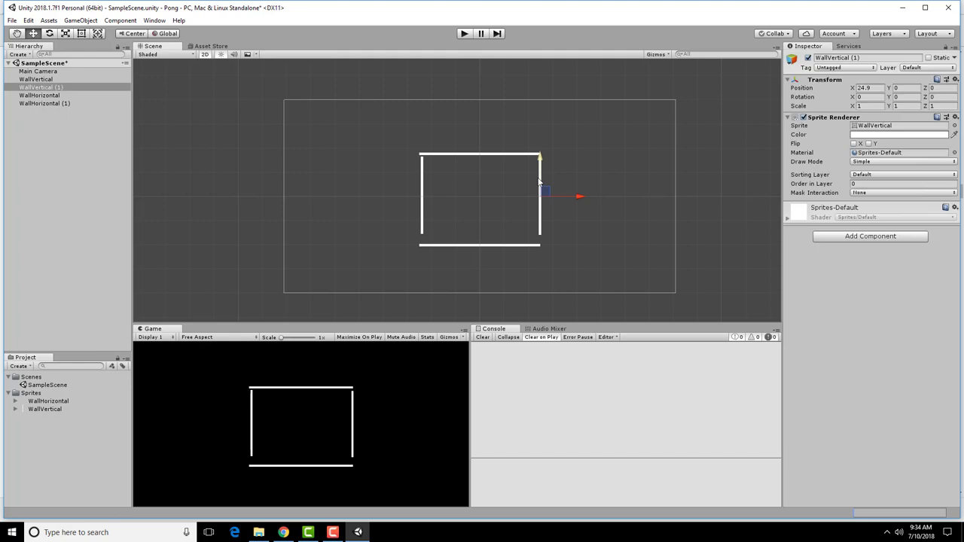
{"action": "left_click", "coordinate": [422, 184]}
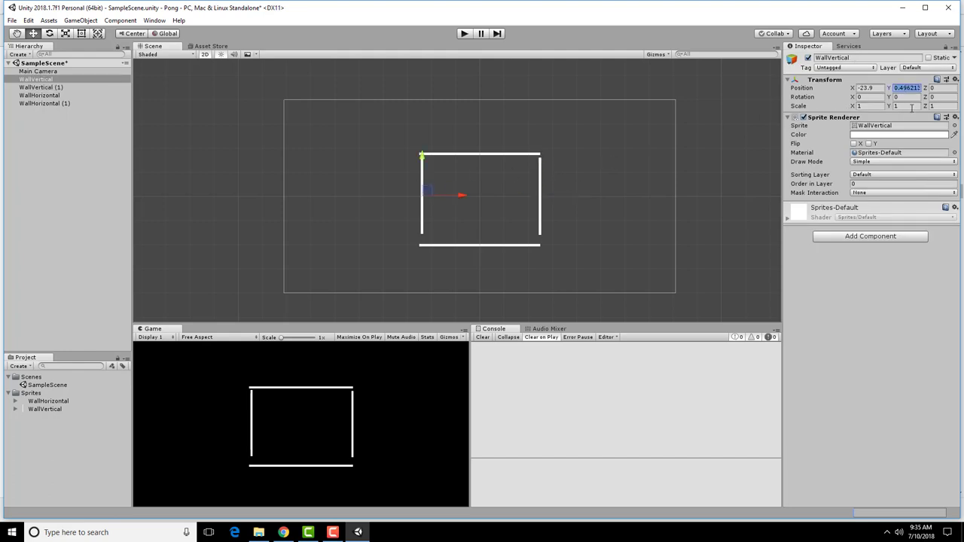
{"action": "left_click", "coordinate": [575, 175]}
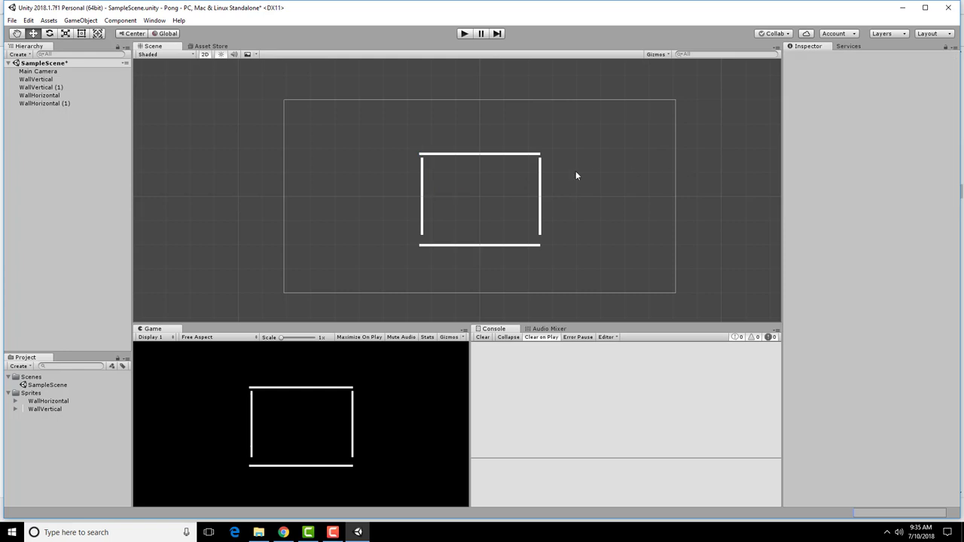
- Close the gaps by moving the upper horizontal wall down to about Y 15.5 and the lower one up to about Y -15.4
{"action": "left_click", "coordinate": [472, 155]}
{"action": "left_click_drag", "start_coordinate": [480, 114], "coordinate": [480, 122]}
{"action": "left_click", "coordinate": [476, 244]}
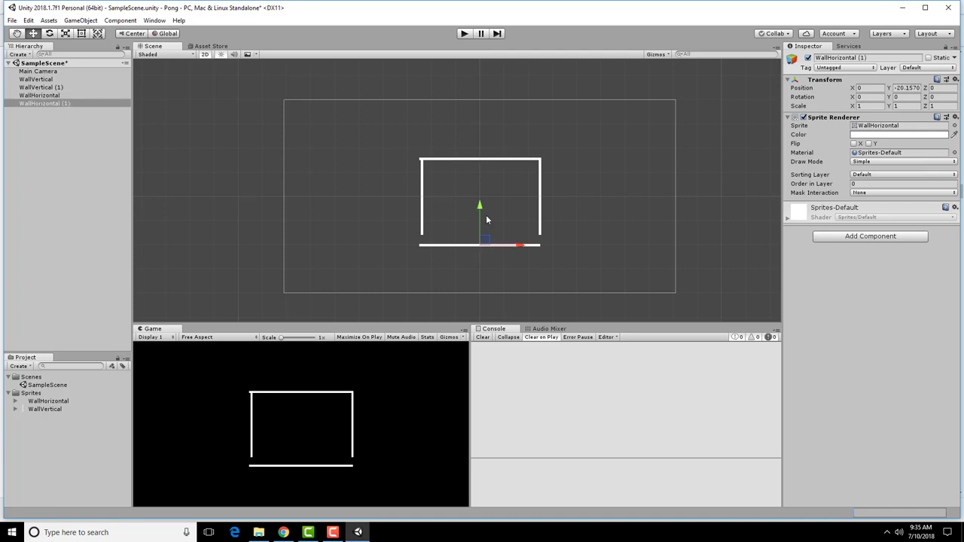
{"action": "left_click_drag", "start_coordinate": [480, 208], "coordinate": [479, 194]}
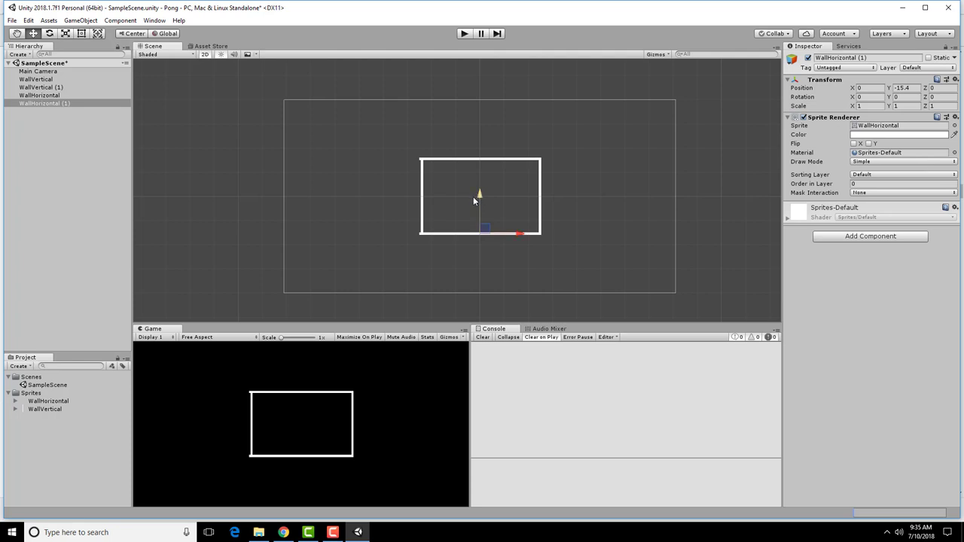
- Set the X position of the right vertical wall to 25 and of the left vertical wall to -25
{"action": "left_click", "coordinate": [423, 202]}
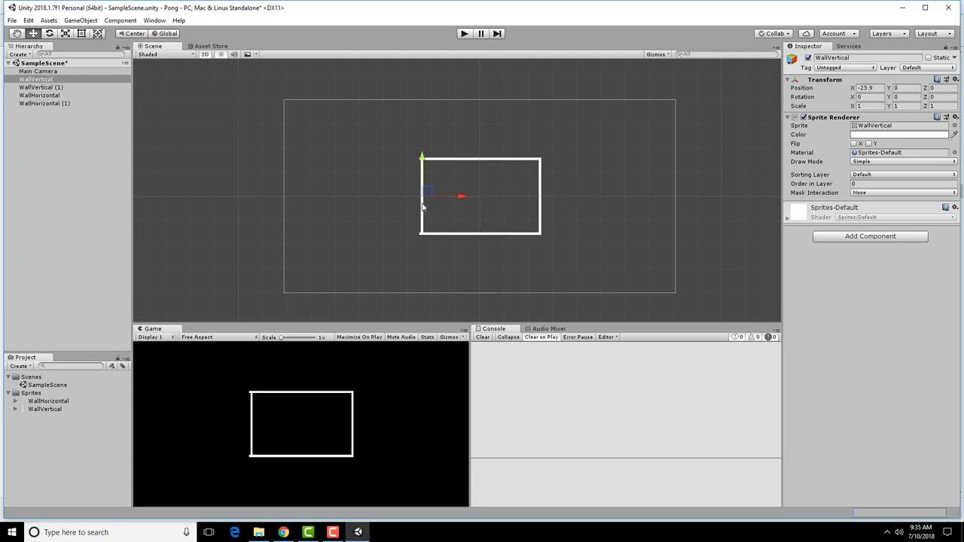
{"action": "left_click", "coordinate": [538, 199]}
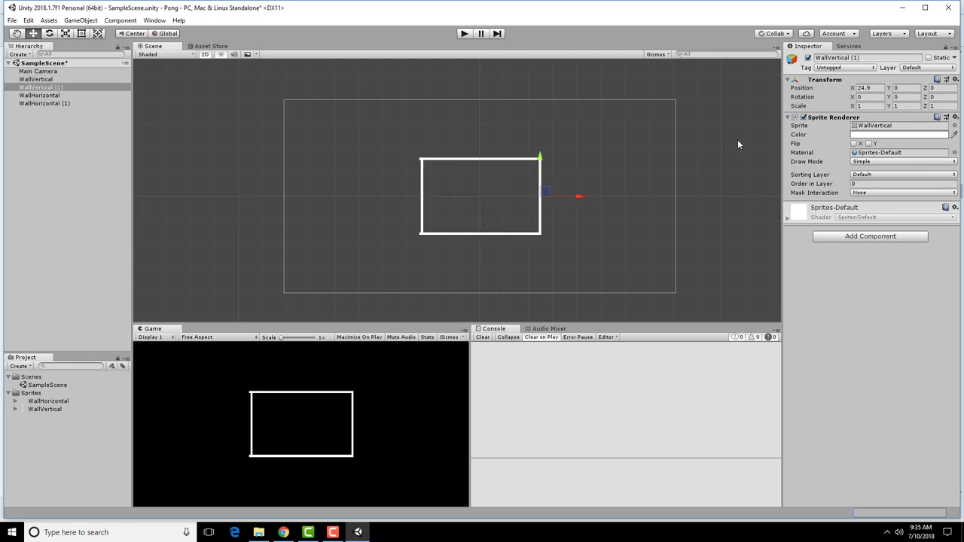
{"action": "key", "text": "Tab"}
{"action": "type", "text": "25"}
{"action": "left_click", "coordinate": [422, 197]}
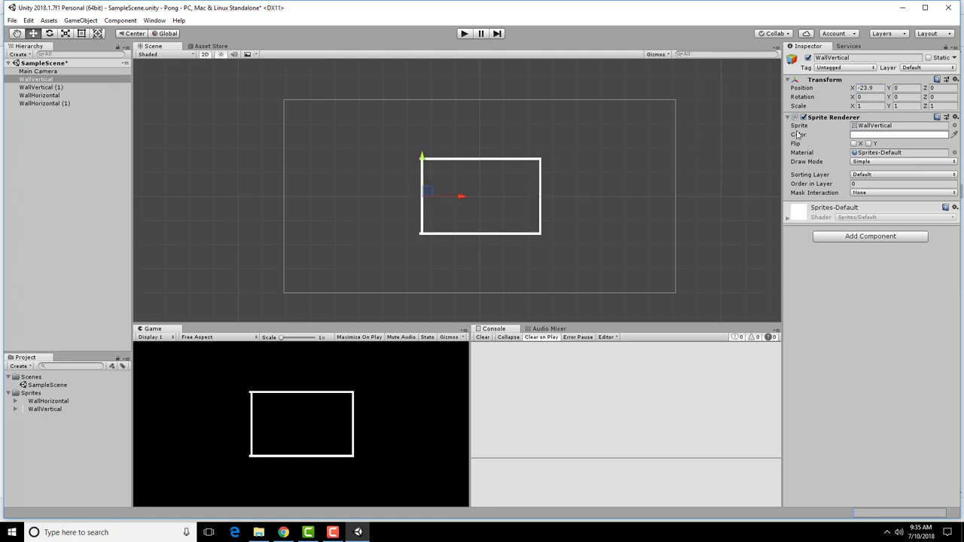
{"action": "left_click", "coordinate": [865, 88]}
{"action": "type", "text": "-25"}
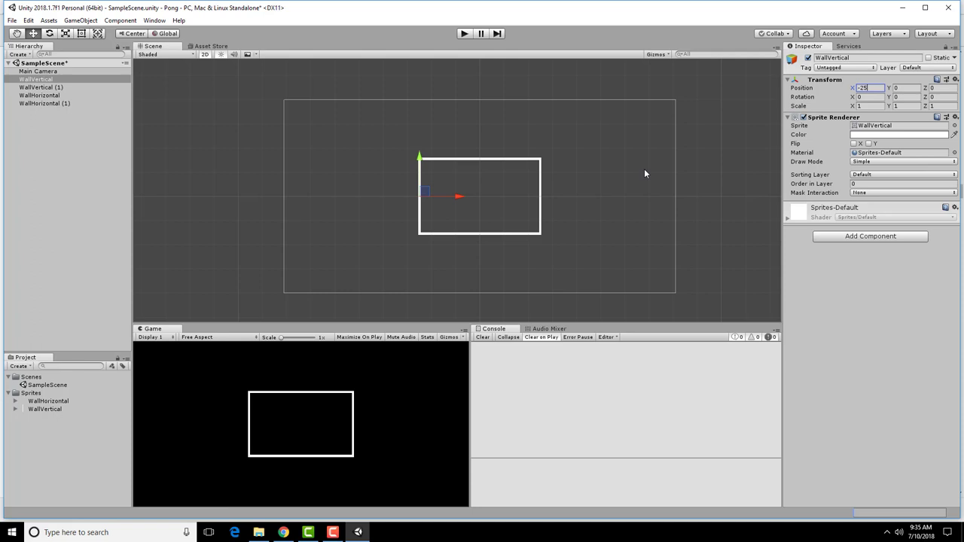
{"action": "left_click", "coordinate": [517, 194]}
- Set the lower horizontal wall's Y position to mirror the upper wall's Y position of 15.5
{"action": "left_click", "coordinate": [497, 161]}
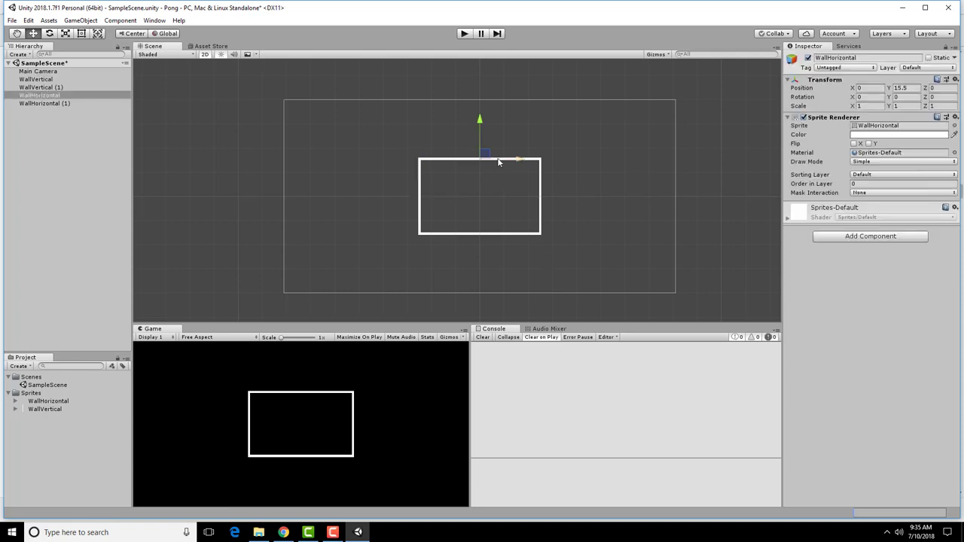
{"action": "left_click", "coordinate": [495, 234]}
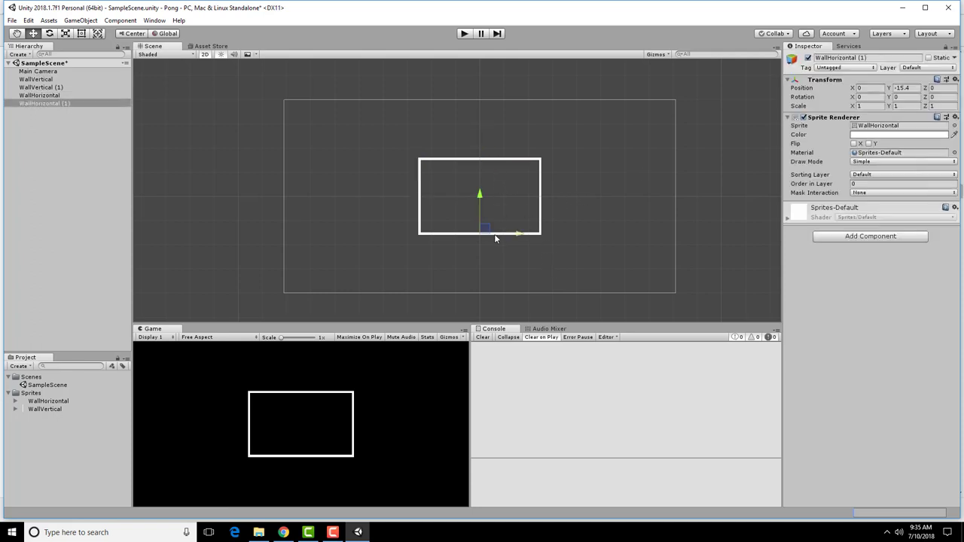
{"action": "left_click", "coordinate": [907, 88]}
{"action": "type", "text": "-15"}
{"action": "key", "text": "Return"}
{"action": "left_click", "coordinate": [636, 187]}
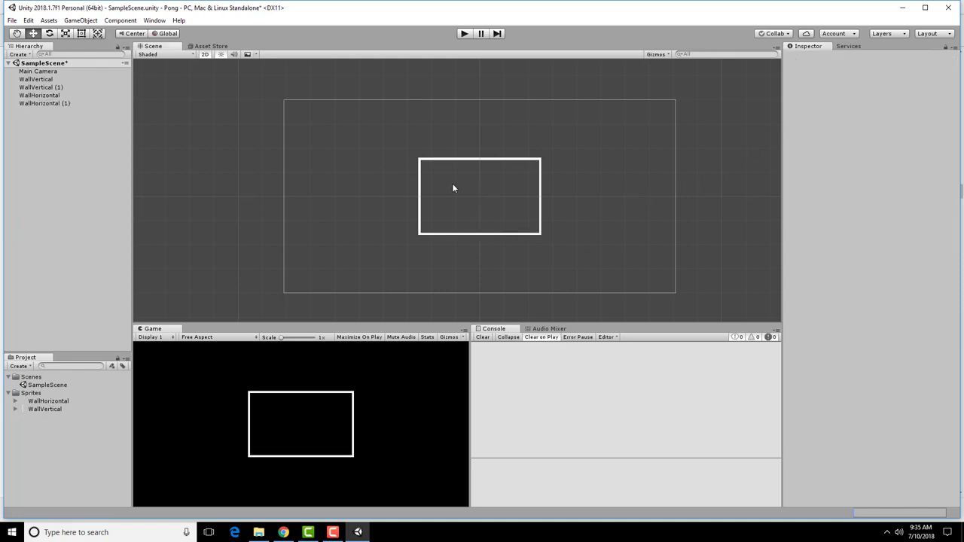
- Run the game to check how the finished wall rectangle looks in play mode, and stop it
{"action": "scroll", "coordinate": [484, 233], "scroll_direction": "up", "scroll_amount": 3}
{"action": "scroll", "coordinate": [484, 234], "scroll_direction": "down", "scroll_amount": 1}
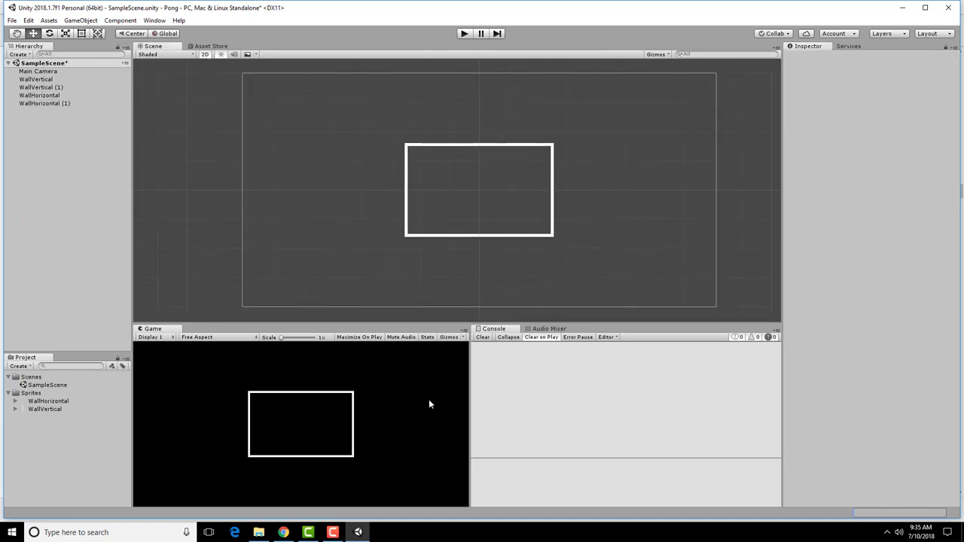
{"action": "left_click", "coordinate": [463, 34]}
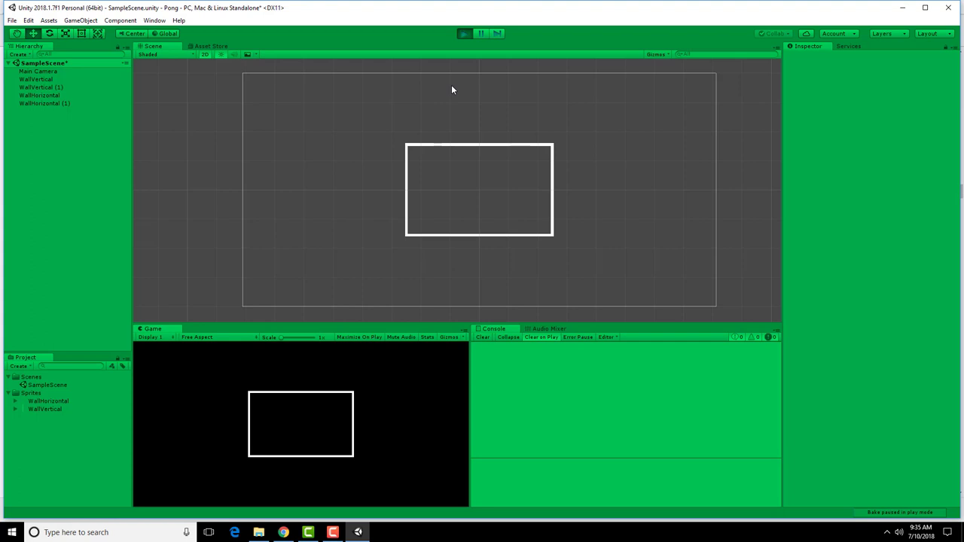
{"action": "left_click", "coordinate": [464, 33]}
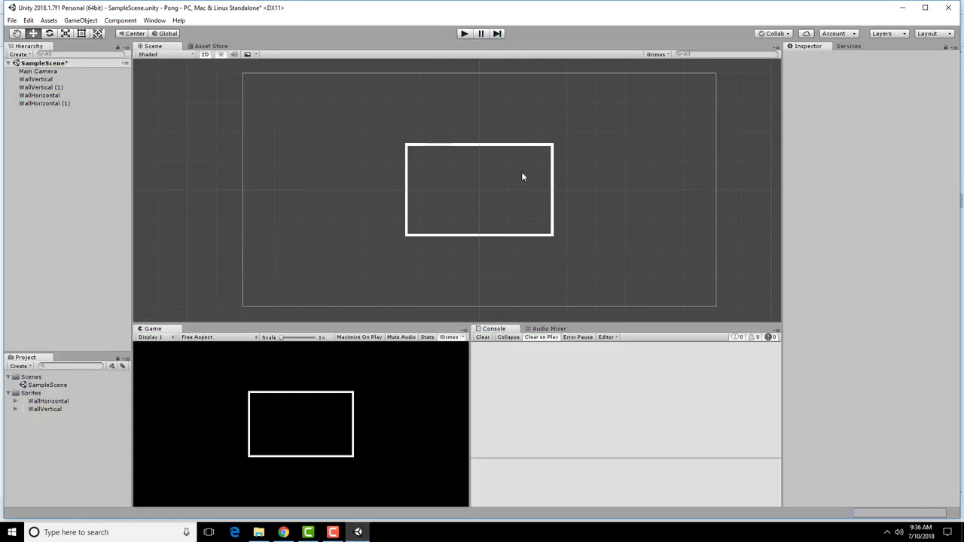
- Identify which vertical wall object is on which side and rename the left one, WallVertical, to WallLeft
{"action": "left_click", "coordinate": [553, 176]}
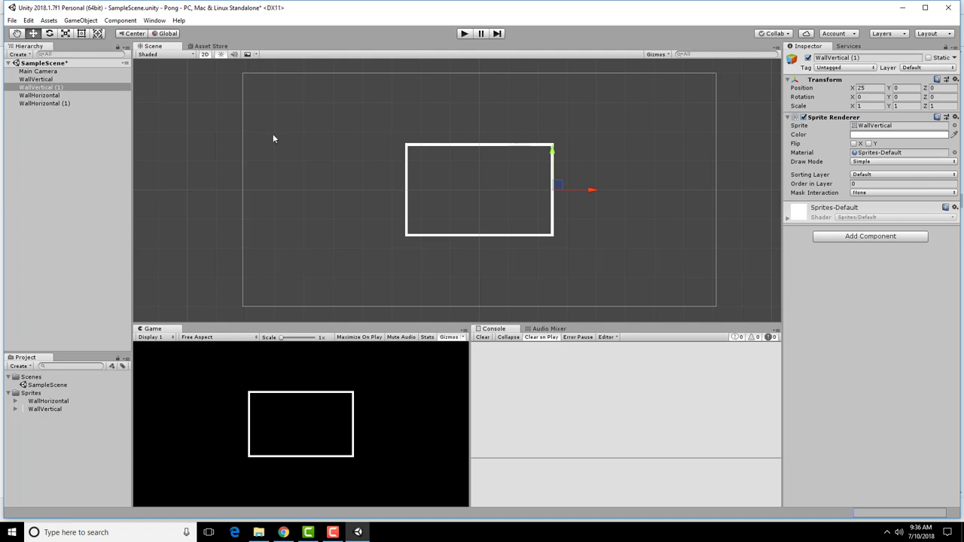
{"action": "left_click", "coordinate": [406, 181]}
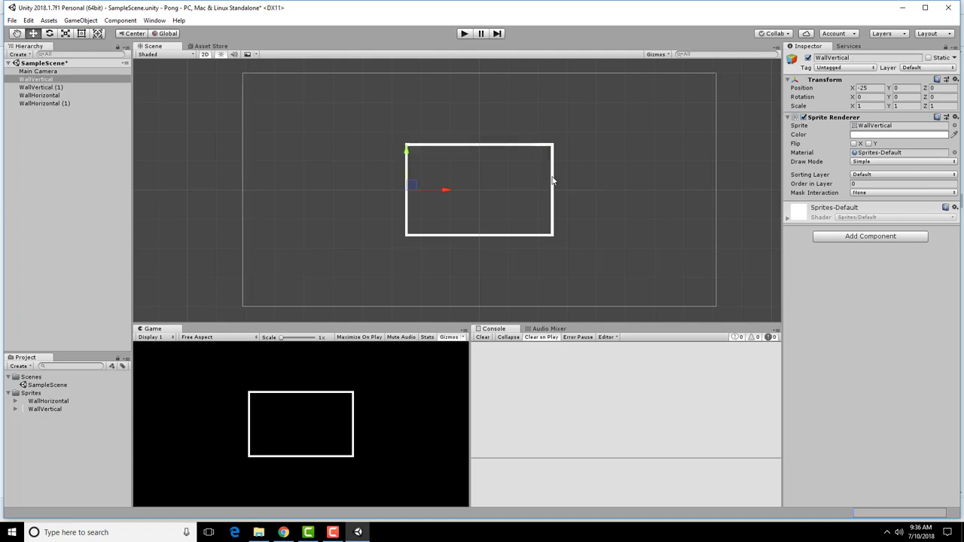
{"action": "left_click", "coordinate": [552, 181]}
{"action": "left_click", "coordinate": [407, 181]}
{"action": "left_click", "coordinate": [41, 87]}
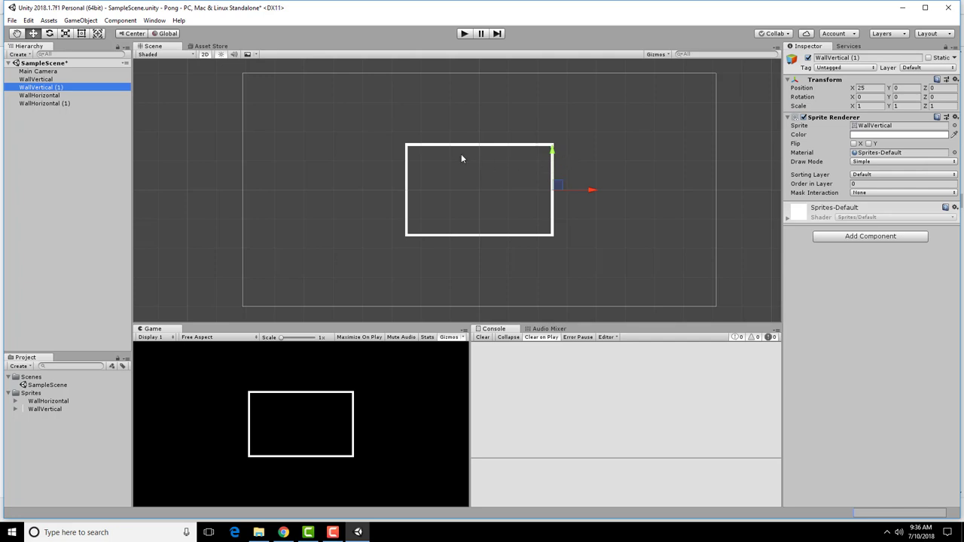
{"action": "left_click", "coordinate": [54, 79]}
{"action": "right_click", "coordinate": [54, 79]}
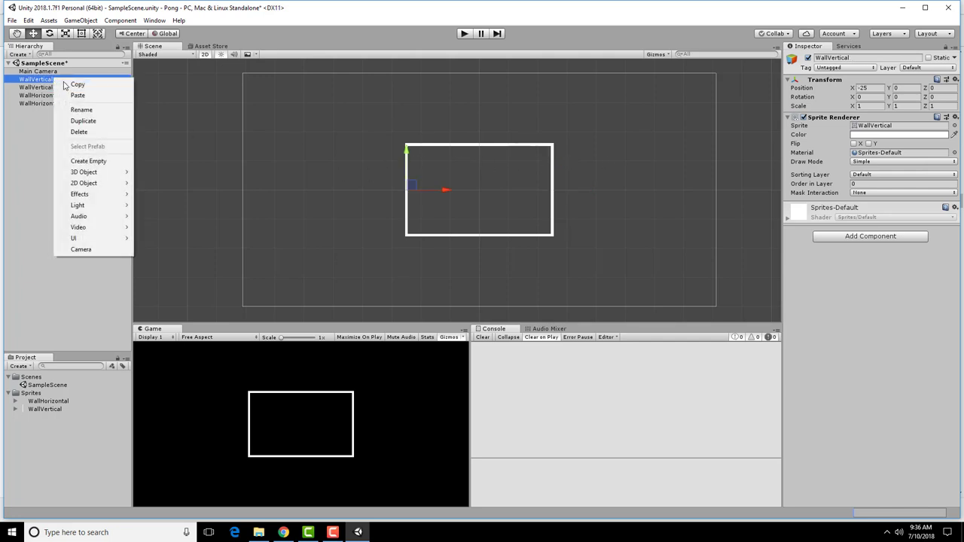
{"action": "left_click", "coordinate": [81, 109]}
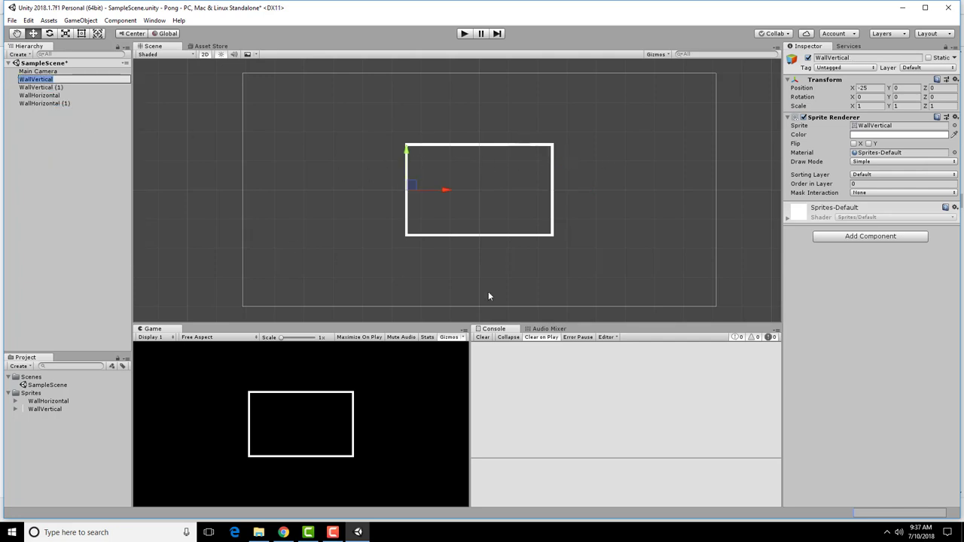
{"action": "type", "text": "WallLeft"}
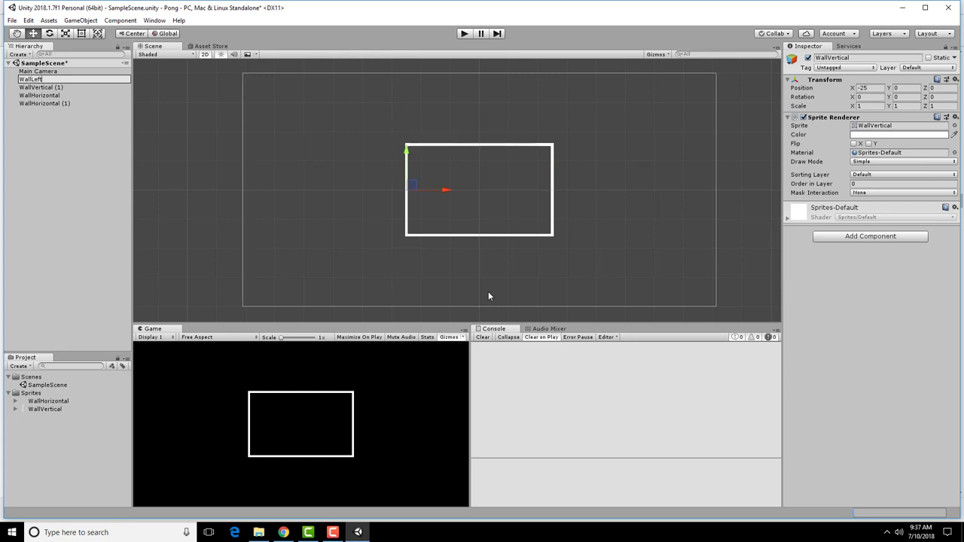
- Rename the right vertical wall object, WallVertical (1), to WallRight
{"action": "left_click", "coordinate": [62, 88]}
{"action": "right_click", "coordinate": [67, 91]}
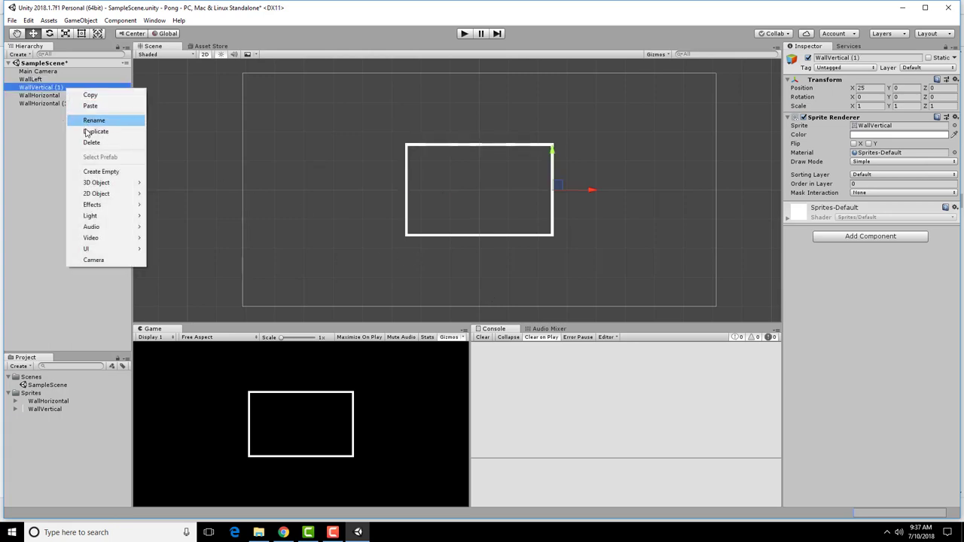
{"action": "left_click", "coordinate": [89, 121]}
{"action": "type", "text": "WallRight"}
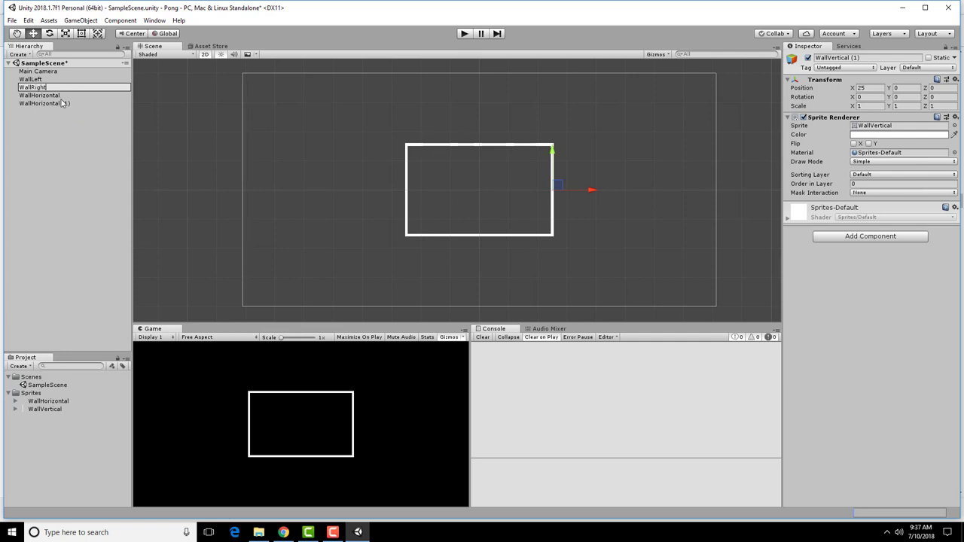
- Rename the upper horizontal wall object, WallHorizontal, to WallTop
{"action": "left_click", "coordinate": [63, 96]}
{"action": "right_click", "coordinate": [62, 94]}
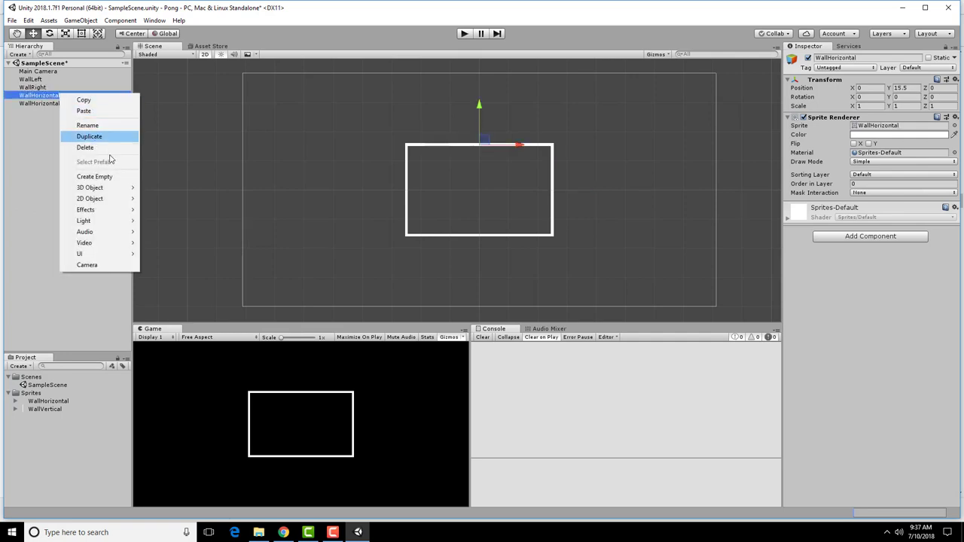
{"action": "left_click", "coordinate": [89, 126]}
{"action": "type", "text": "WallTop"}
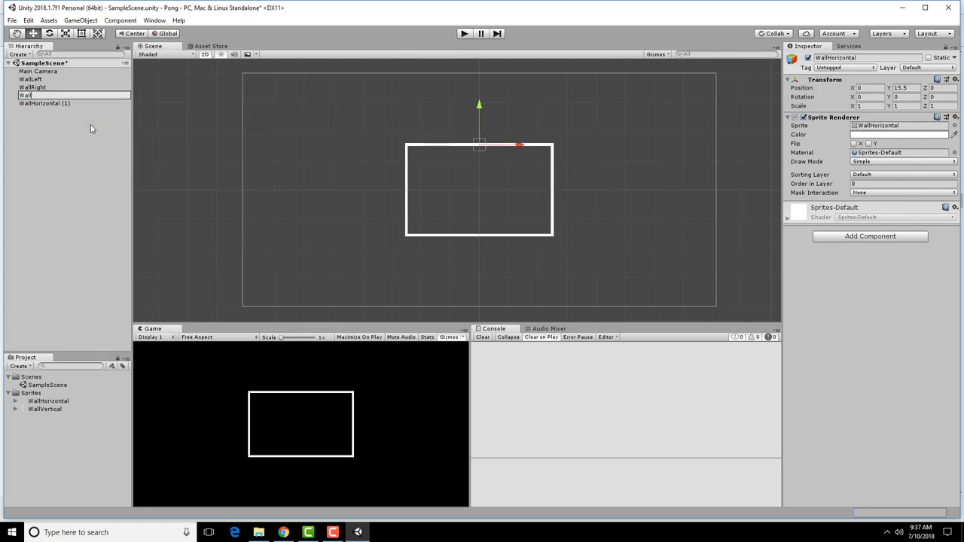
- Rename the lower horizontal wall object, WallHorizontal (1), to WallBottom
{"action": "left_click", "coordinate": [65, 105]}
{"action": "right_click", "coordinate": [64, 104]}
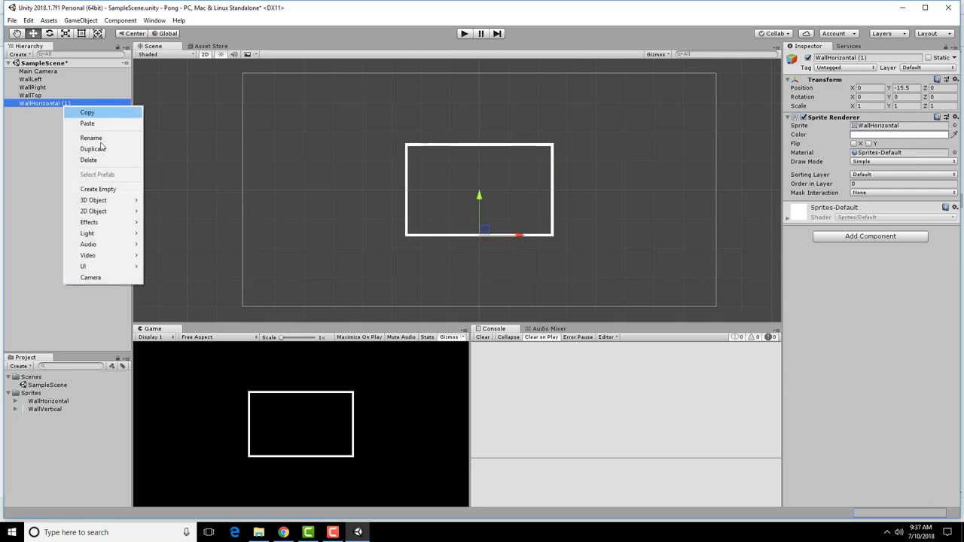
{"action": "left_click", "coordinate": [94, 138]}
{"action": "type", "text": "WallBottom"}
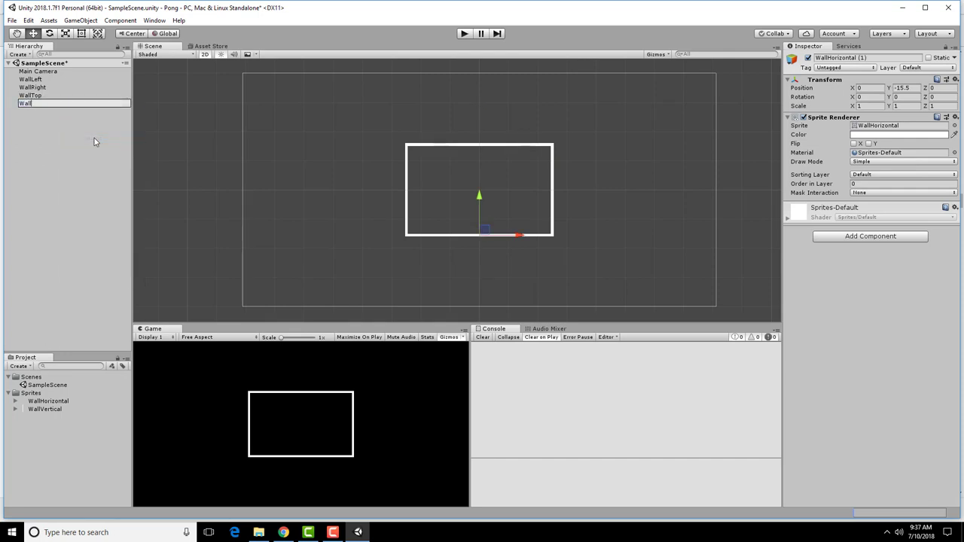
{"action": "left_click", "coordinate": [94, 138]}
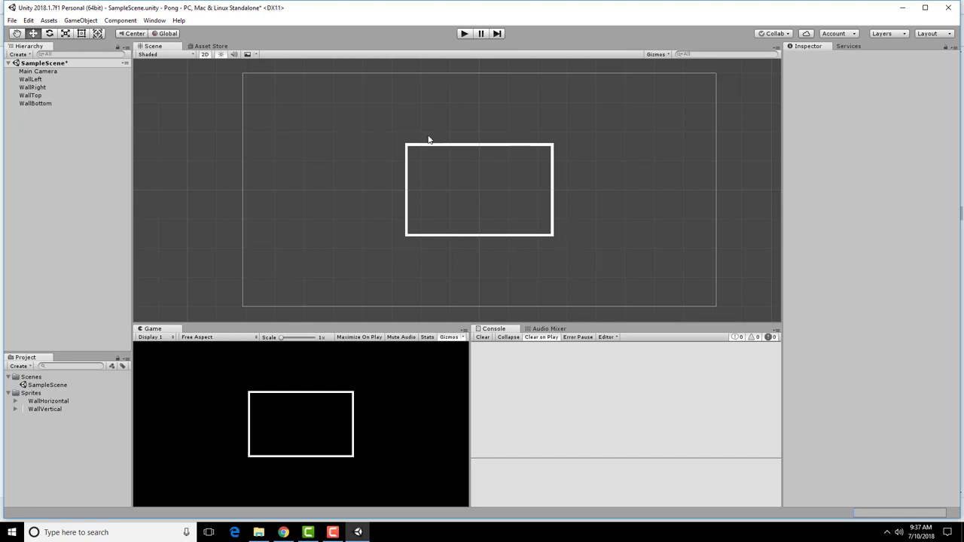
- Select all four wall objects from WallLeft to WallBottom and read the tutorial's Wall Physics instructions in Chrome
{"action": "left_click", "coordinate": [30, 79]}
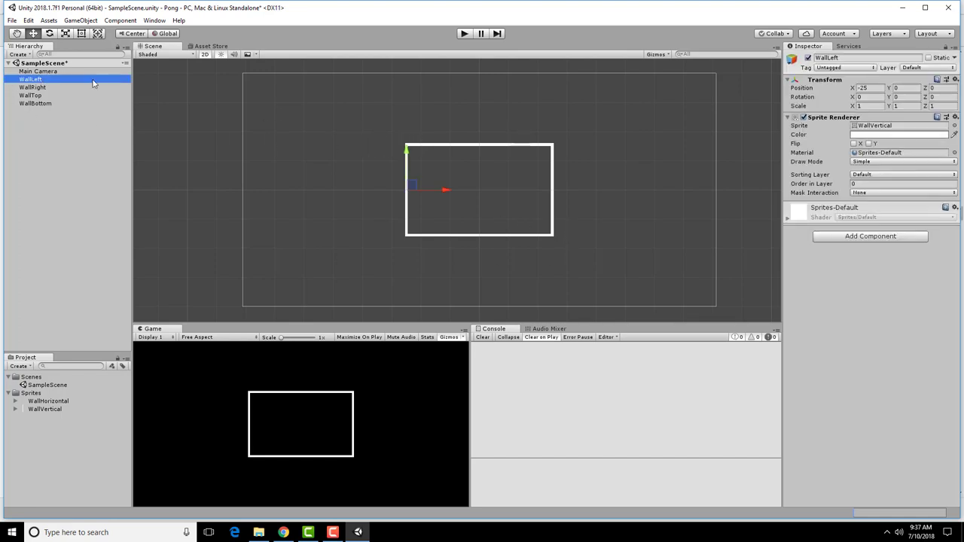
{"action": "left_click", "coordinate": [38, 104], "text": "shift"}
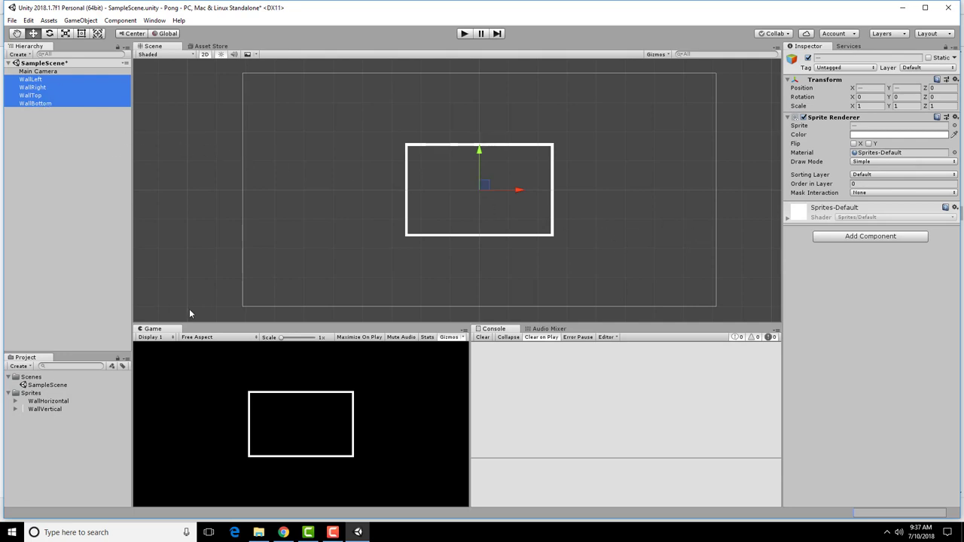
{"action": "left_click", "coordinate": [283, 534]}
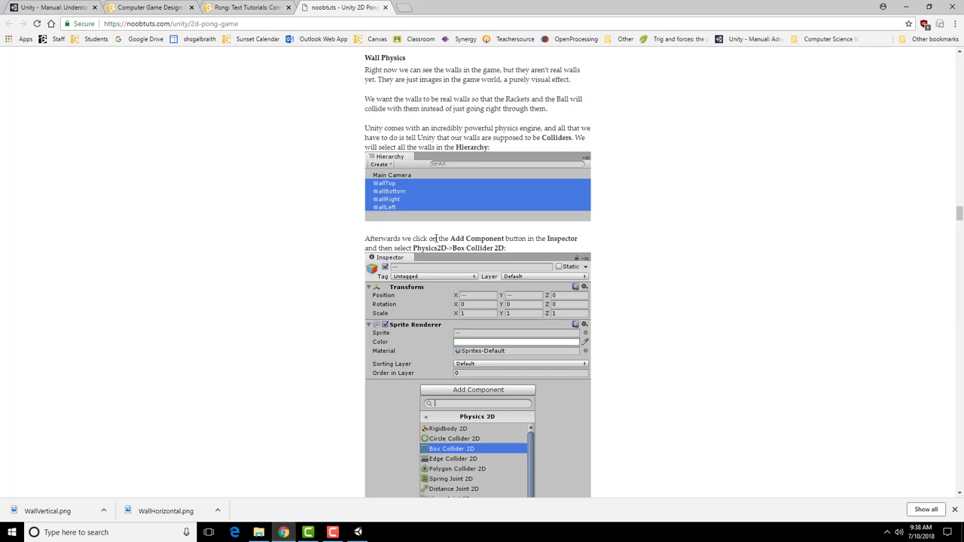
{"action": "left_click_drag", "start_coordinate": [450, 238], "coordinate": [518, 237]}
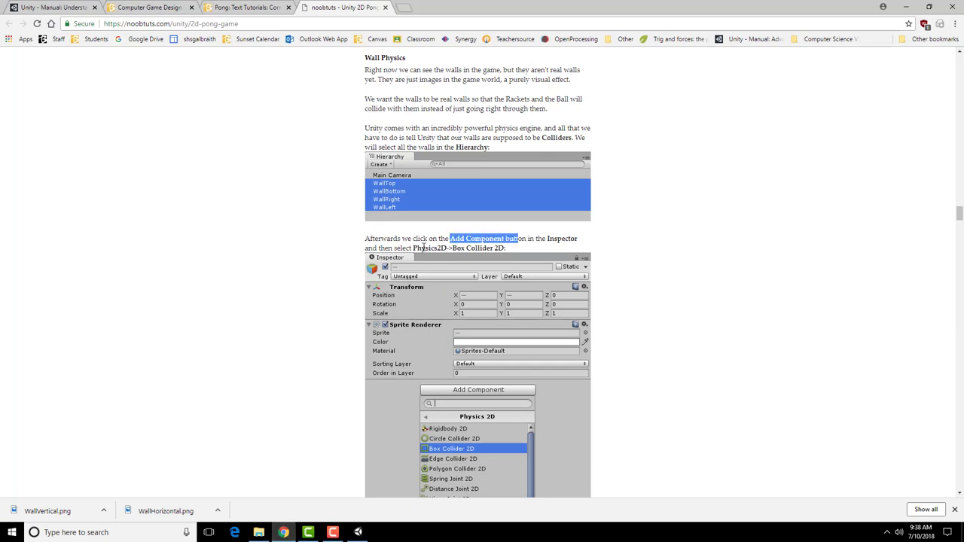
{"action": "left_click_drag", "start_coordinate": [410, 248], "coordinate": [516, 251]}
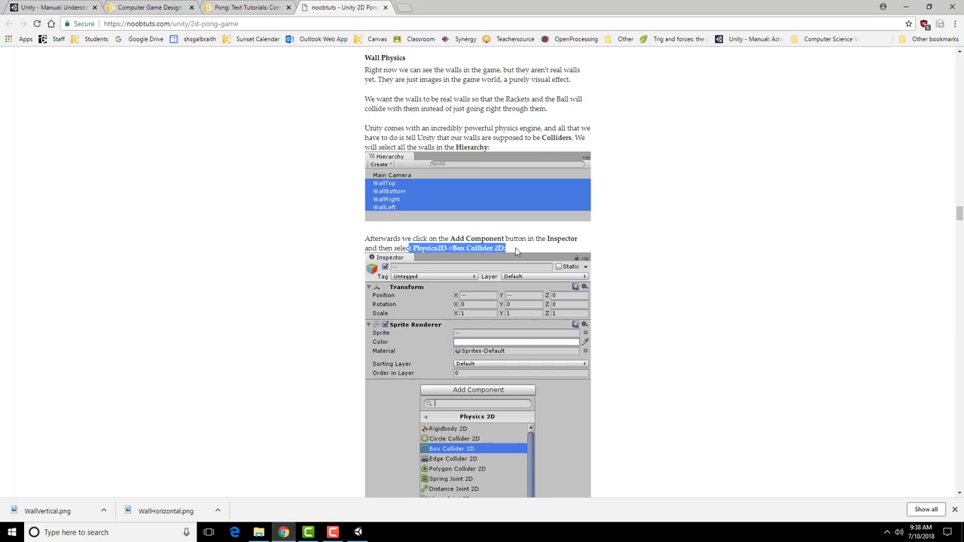
{"action": "left_click", "coordinate": [342, 248]}
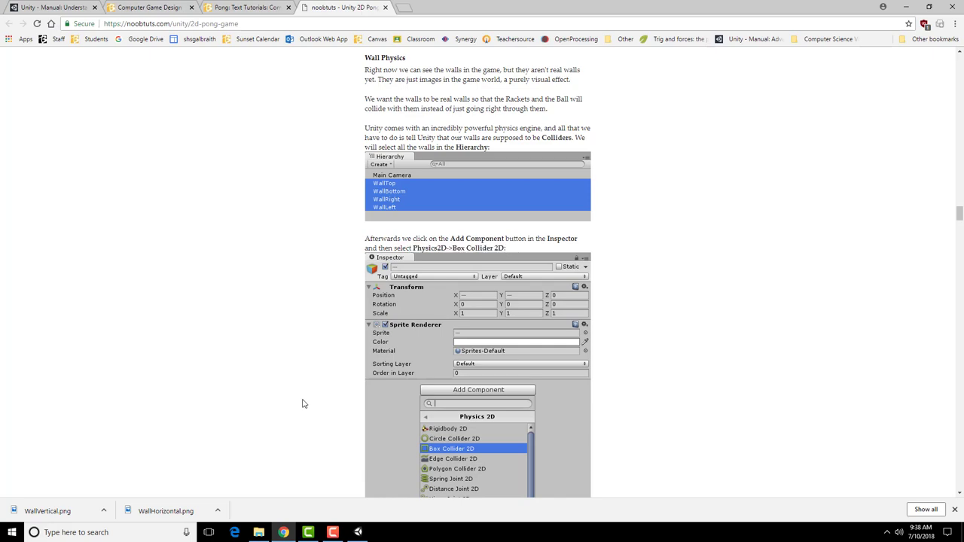
- Switch back to Unity and add a Physics 2D Box Collider 2D component to all four selected walls
{"action": "left_click", "coordinate": [358, 533]}
{"action": "left_click", "coordinate": [866, 238]}
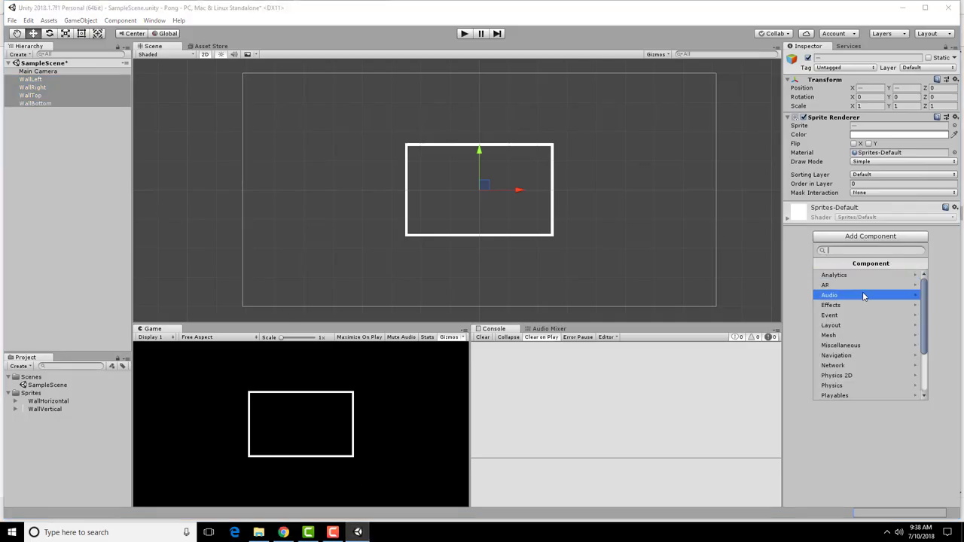
{"action": "left_click_drag", "start_coordinate": [926, 319], "coordinate": [928, 358]}
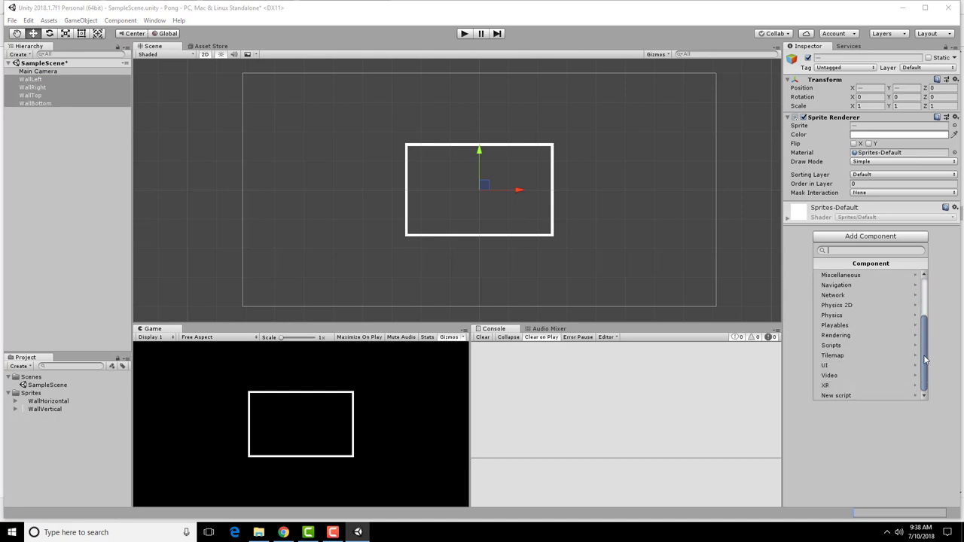
{"action": "left_click", "coordinate": [853, 305]}
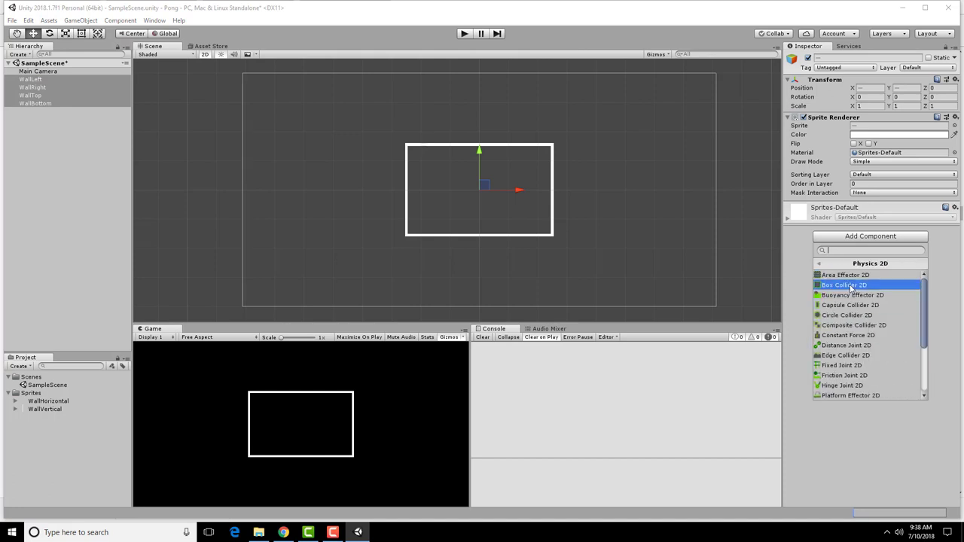
{"action": "left_click", "coordinate": [844, 285]}
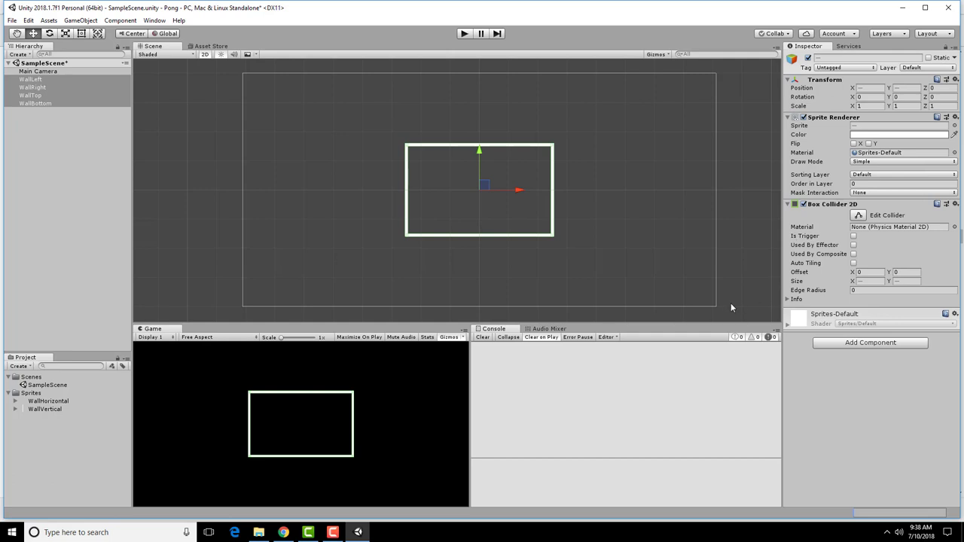
- Inspect the Box Collider 2D component on the WallTop, WallRight and WallLeft objects individually
{"action": "left_click", "coordinate": [41, 95]}
{"action": "left_click", "coordinate": [41, 87]}
{"action": "left_click", "coordinate": [42, 79]}
{"action": "left_click", "coordinate": [41, 95]}
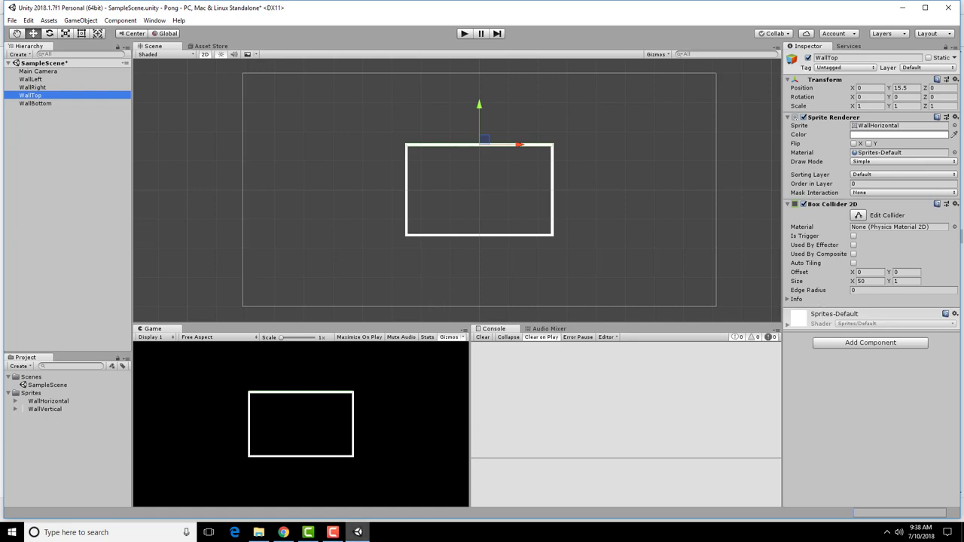
- Switch to the tutorial in Chrome and save DottedLine.png into the Pong project's Assets > Sprites folder
{"action": "left_click", "coordinate": [283, 531]}
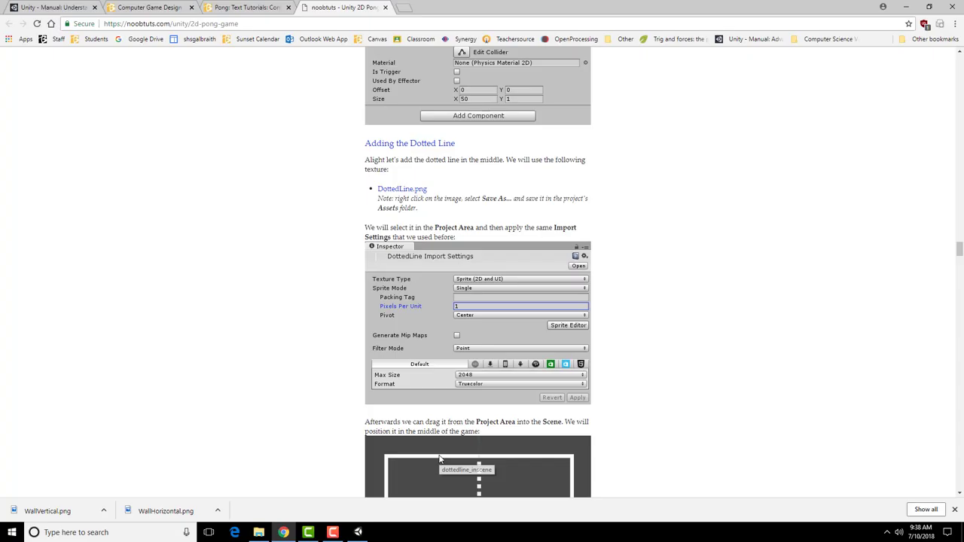
{"action": "right_click", "coordinate": [406, 193]}
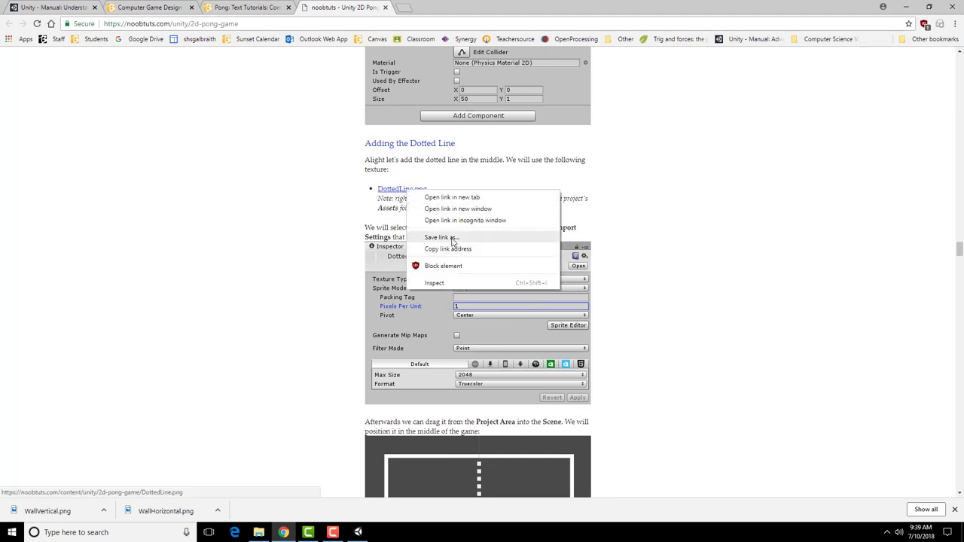
{"action": "left_click", "coordinate": [450, 237]}
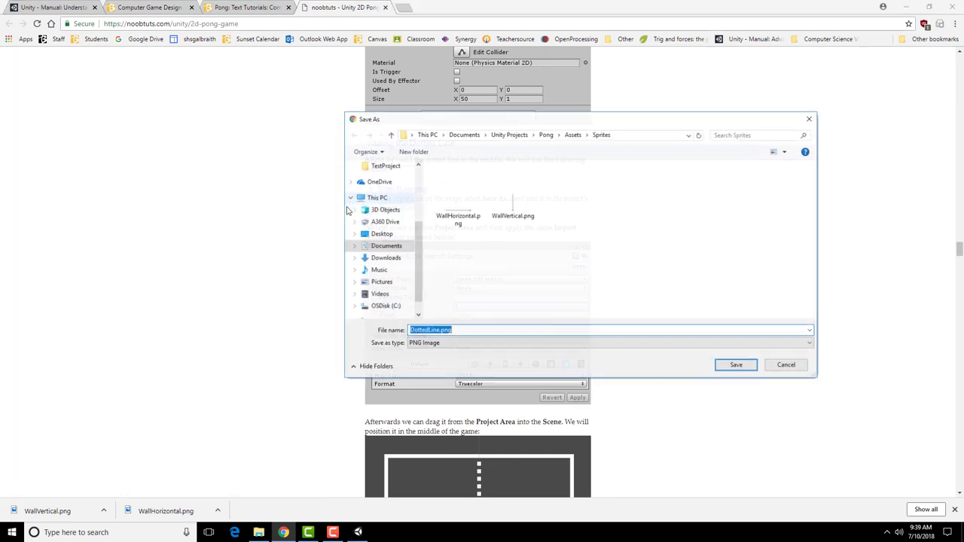
{"action": "left_click", "coordinate": [735, 365]}
- Following the tutorial, switch to Unity and set the DottedLine sprite's Pixels Per Unit to 1 and Filter Mode to Point (no filter)
{"action": "scroll", "coordinate": [457, 311], "scroll_direction": "down", "scroll_amount": 3}
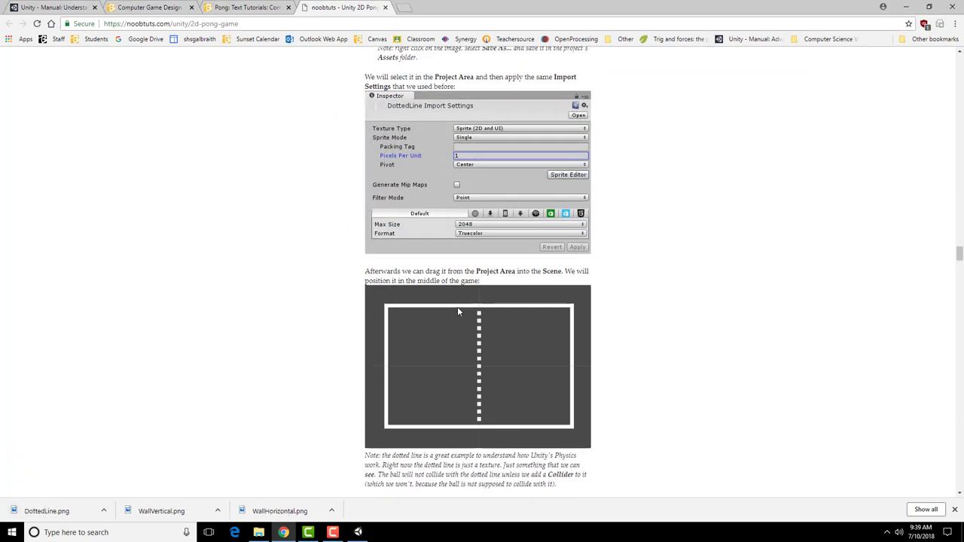
{"action": "scroll", "coordinate": [457, 311], "scroll_direction": "up", "scroll_amount": 1}
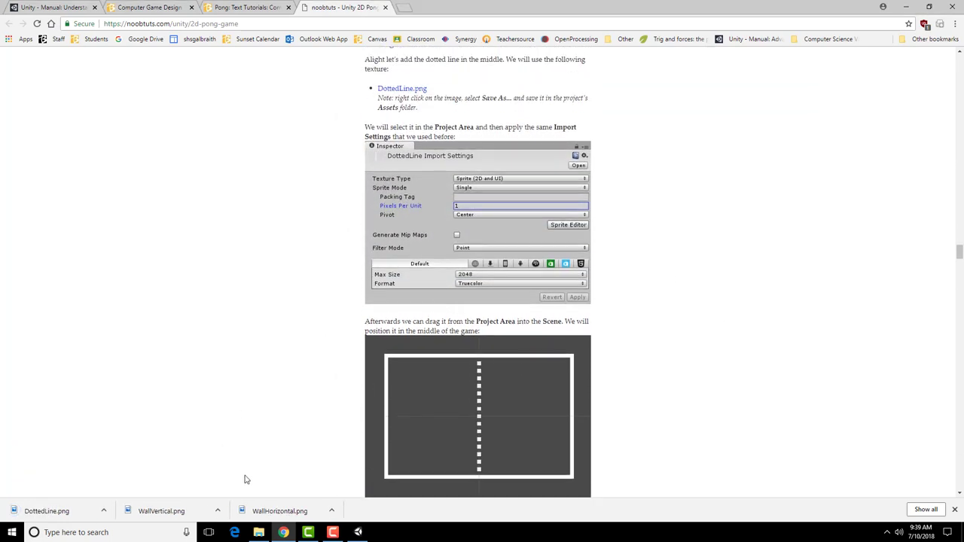
{"action": "left_click", "coordinate": [356, 534]}
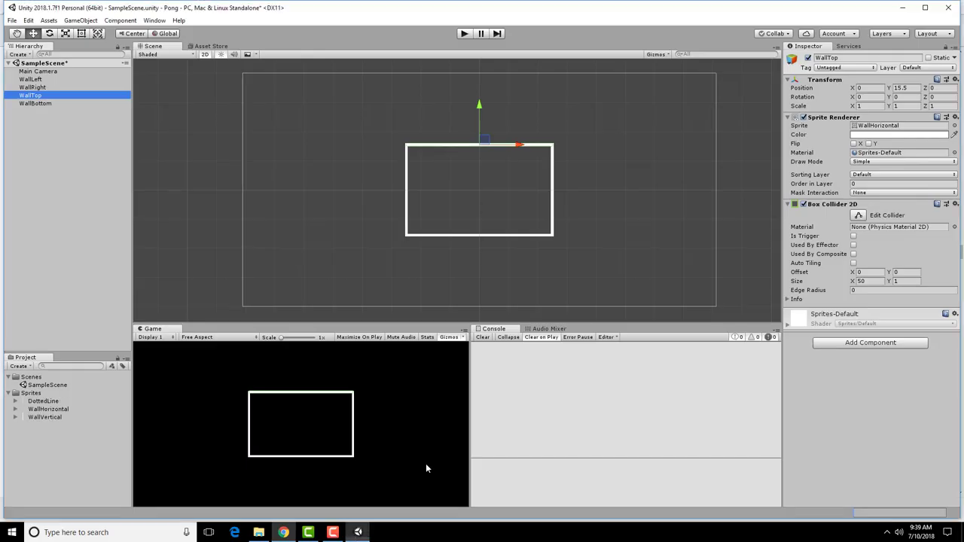
{"action": "left_click", "coordinate": [43, 402]}
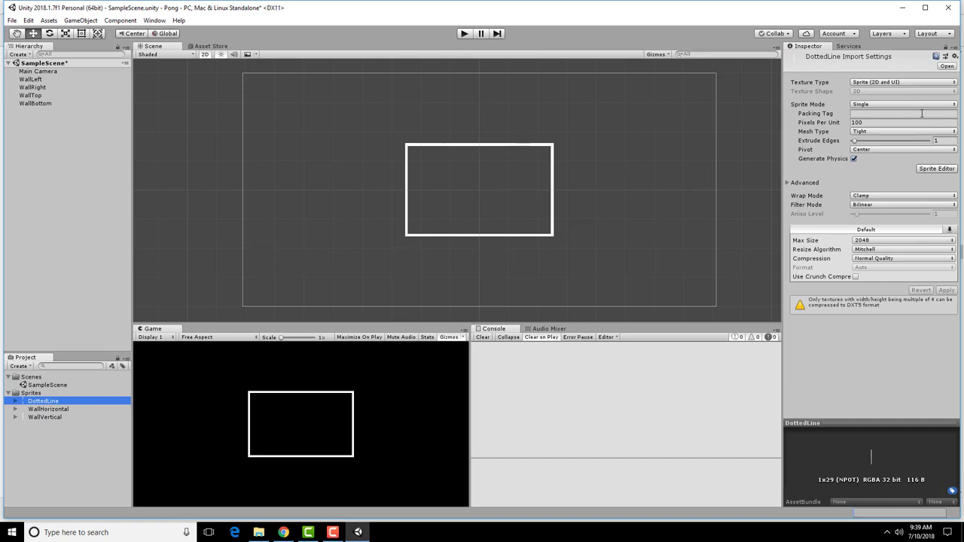
{"action": "left_click", "coordinate": [878, 122]}
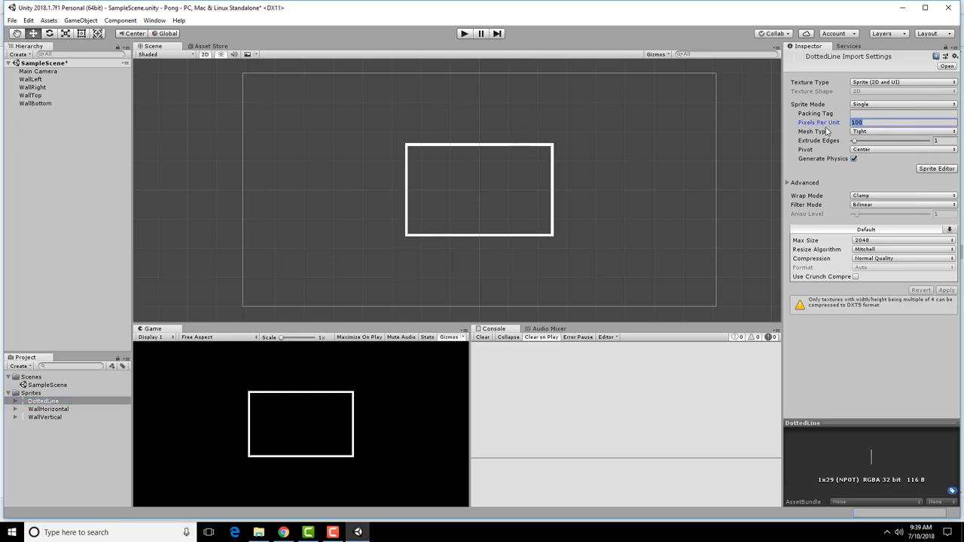
{"action": "type", "text": "1"}
{"action": "left_click", "coordinate": [893, 205]}
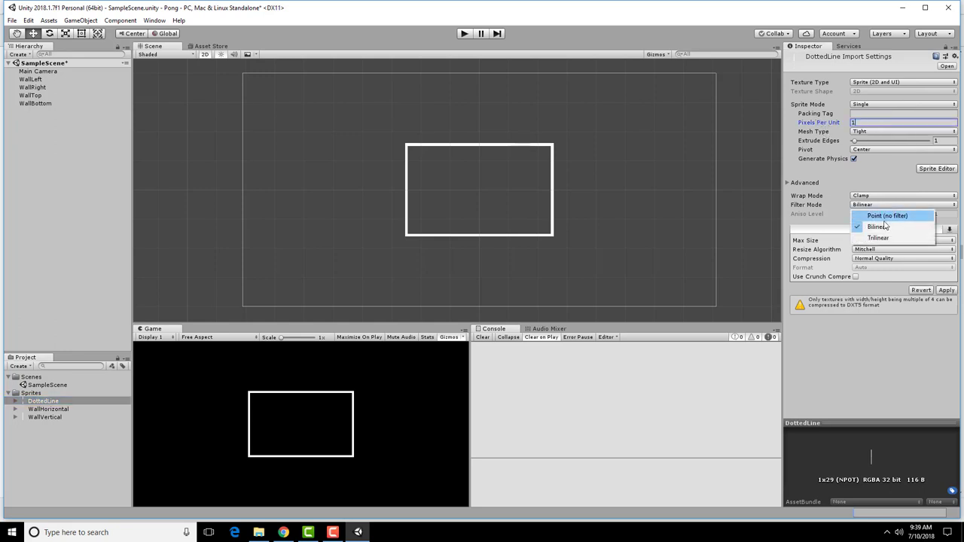
{"action": "left_click", "coordinate": [887, 216]}
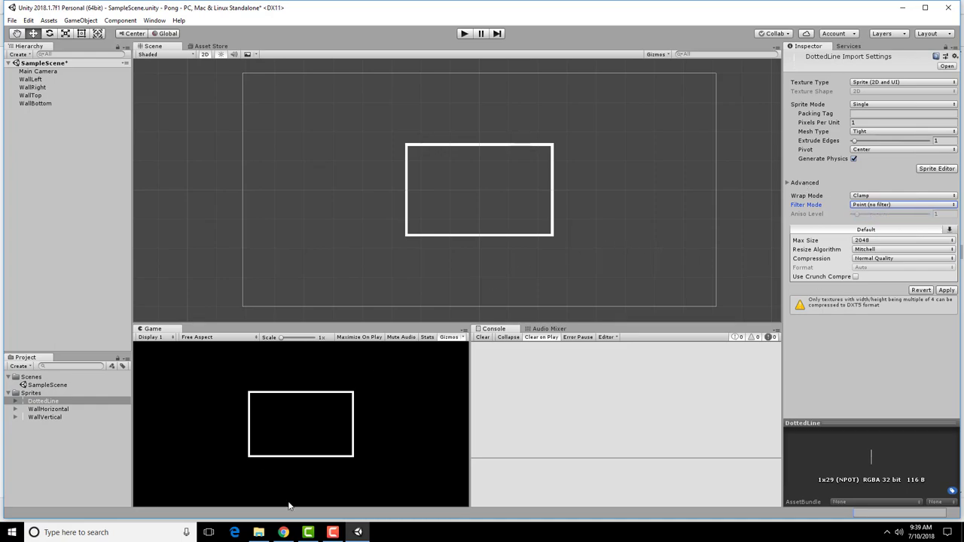
- Check the dotted line placement in the Chrome tutorial, switch back to Unity, and apply the DottedLine import settings and place the sprite mid-court
{"action": "left_click", "coordinate": [283, 533]}
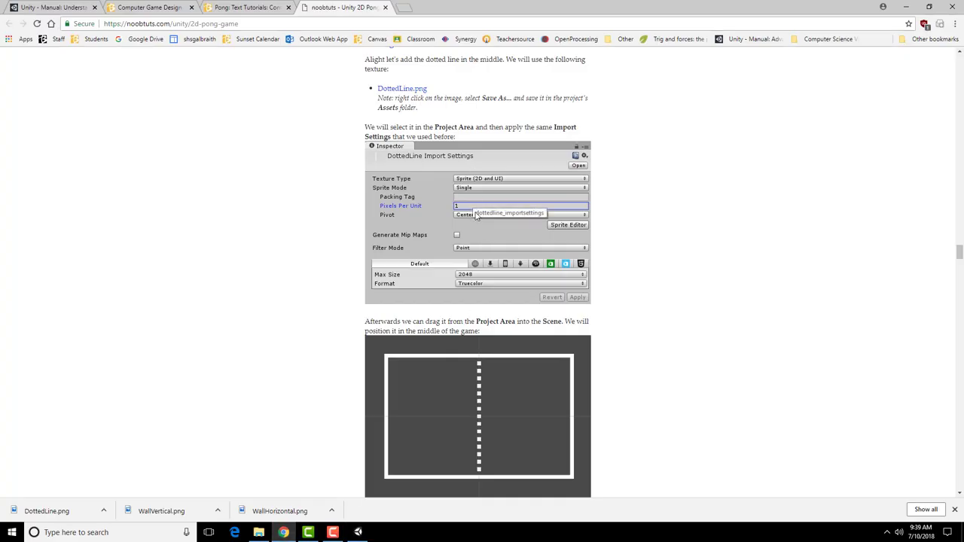
{"action": "scroll", "coordinate": [707, 301], "scroll_direction": "down", "scroll_amount": 3}
{"action": "scroll", "coordinate": [705, 302], "scroll_direction": "down", "scroll_amount": 1}
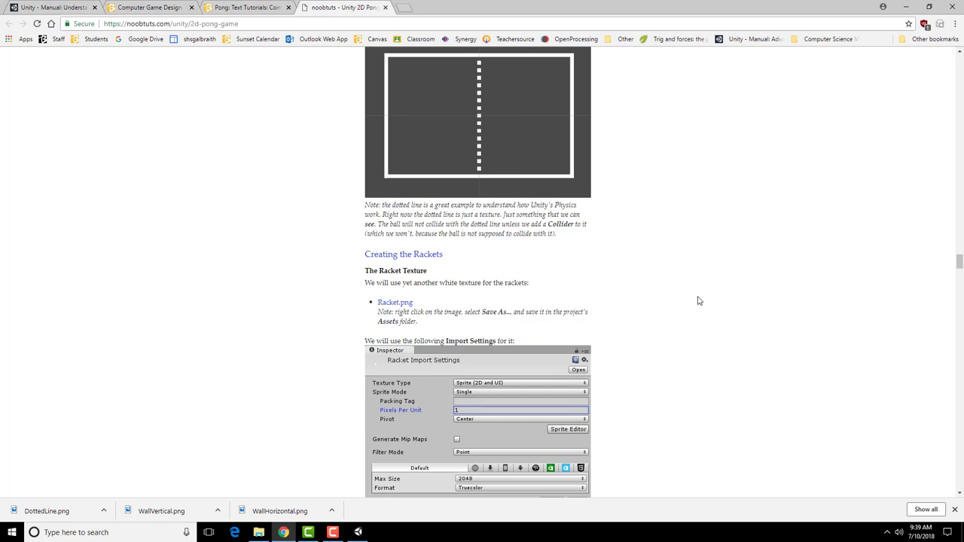
{"action": "scroll", "coordinate": [697, 299], "scroll_direction": "up", "scroll_amount": 2}
{"action": "scroll", "coordinate": [556, 286], "scroll_direction": "down", "scroll_amount": 3}
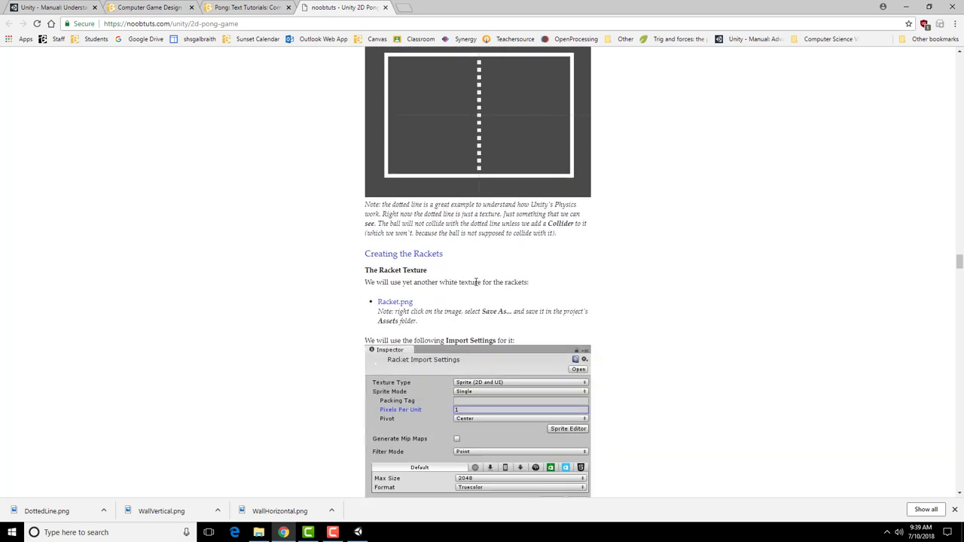
{"action": "scroll", "coordinate": [477, 280], "scroll_direction": "up", "scroll_amount": 2}
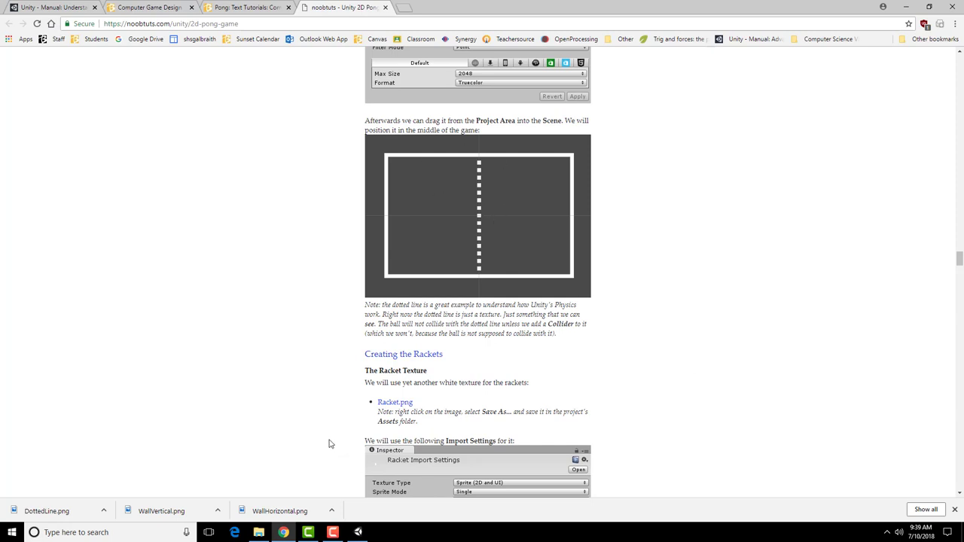
{"action": "left_click", "coordinate": [358, 533]}
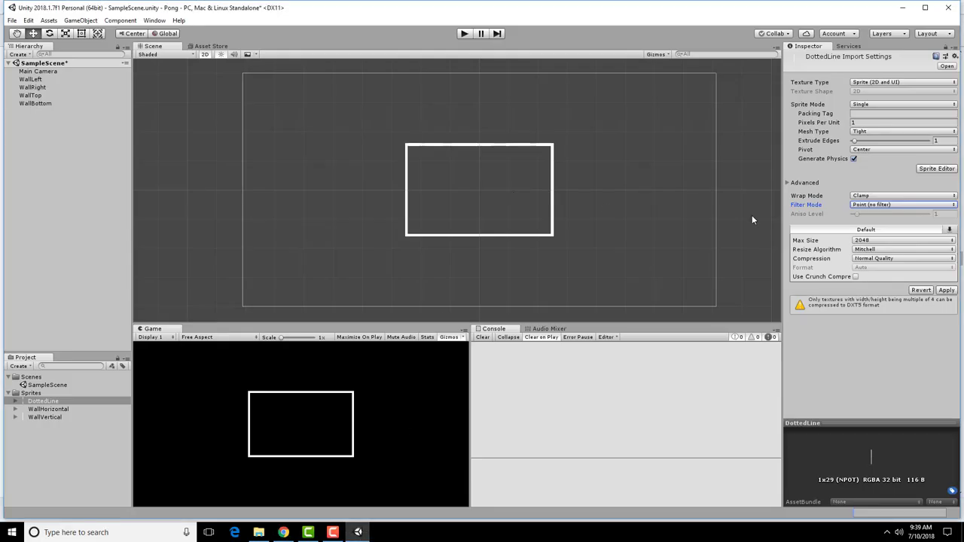
{"action": "left_click_drag", "start_coordinate": [67, 399], "coordinate": [44, 446]}
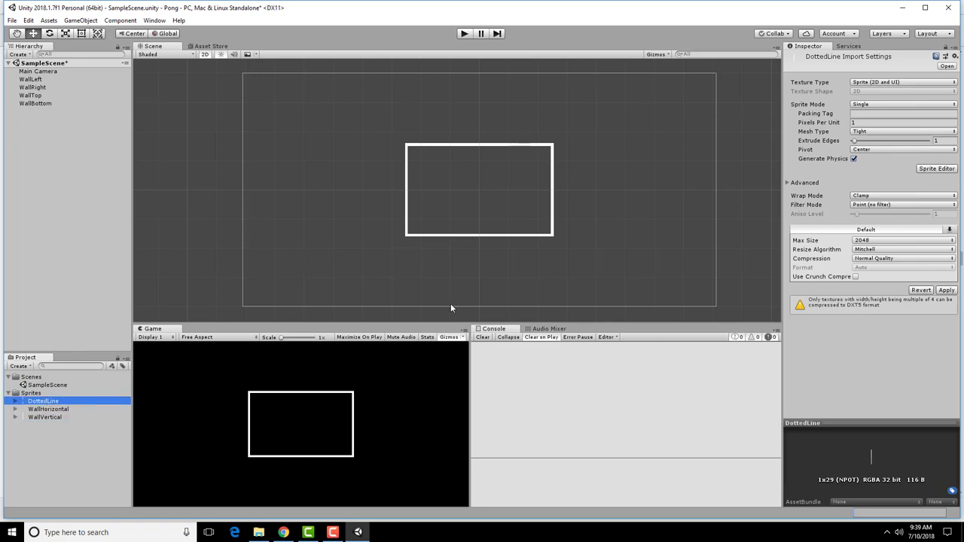
{"action": "left_click", "coordinate": [946, 291]}
{"action": "left_click_drag", "start_coordinate": [43, 401], "coordinate": [479, 197]}
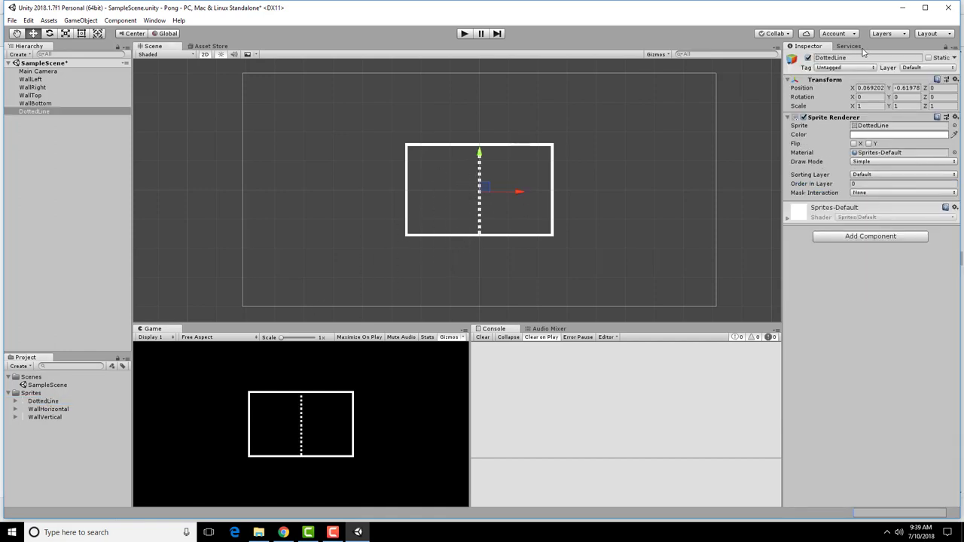
- Set the DottedLine object's position to X 0, Y 0 and its X scale to 0.5
{"action": "left_click", "coordinate": [873, 87]}
{"action": "type", "text": "0"}
{"action": "left_click", "coordinate": [902, 88]}
{"action": "type", "text": "0"}
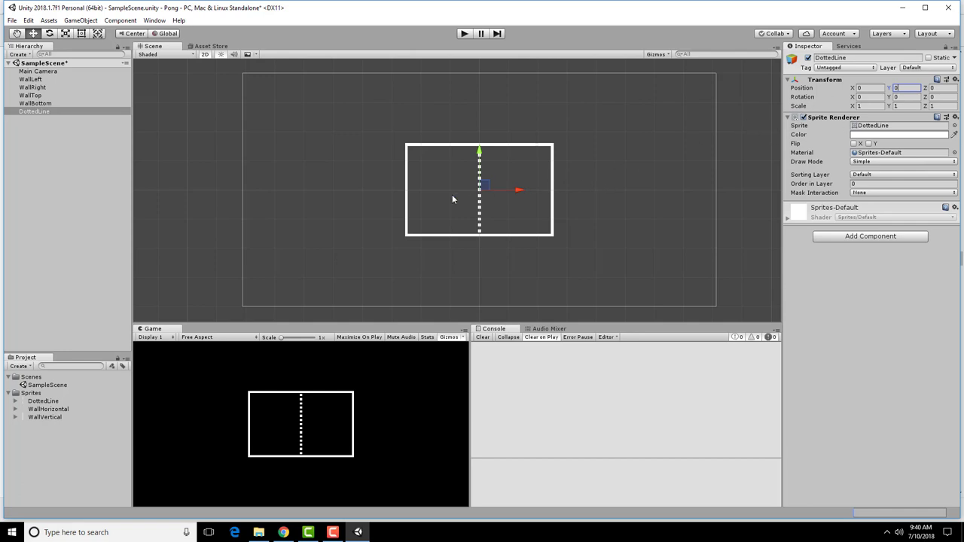
{"action": "left_click", "coordinate": [865, 106]}
- Switch to the tutorial in Chrome and save Racket.png into the Pong project's Assets > Sprites folder
{"action": "left_click", "coordinate": [285, 532]}
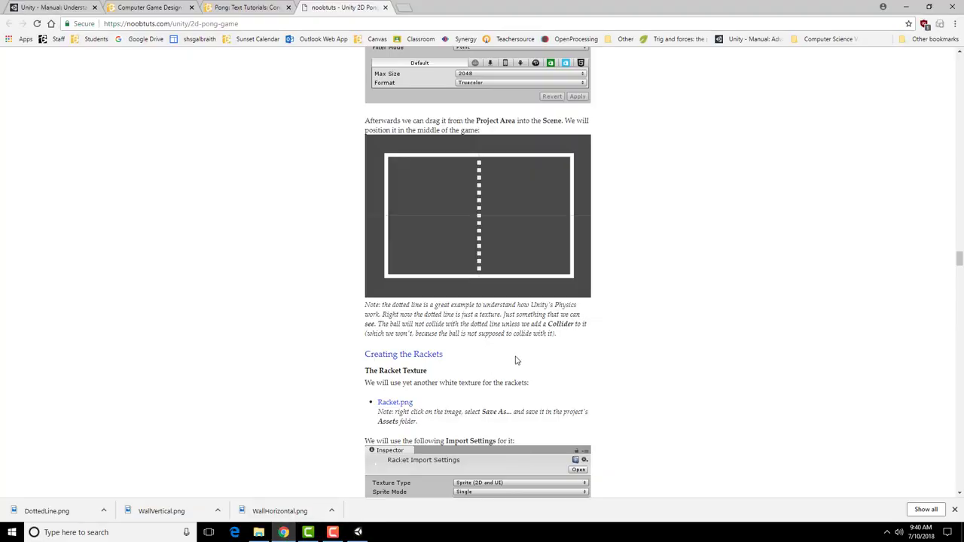
{"action": "scroll", "coordinate": [515, 355], "scroll_direction": "down", "scroll_amount": 2}
{"action": "scroll", "coordinate": [515, 355], "scroll_direction": "down", "scroll_amount": 3}
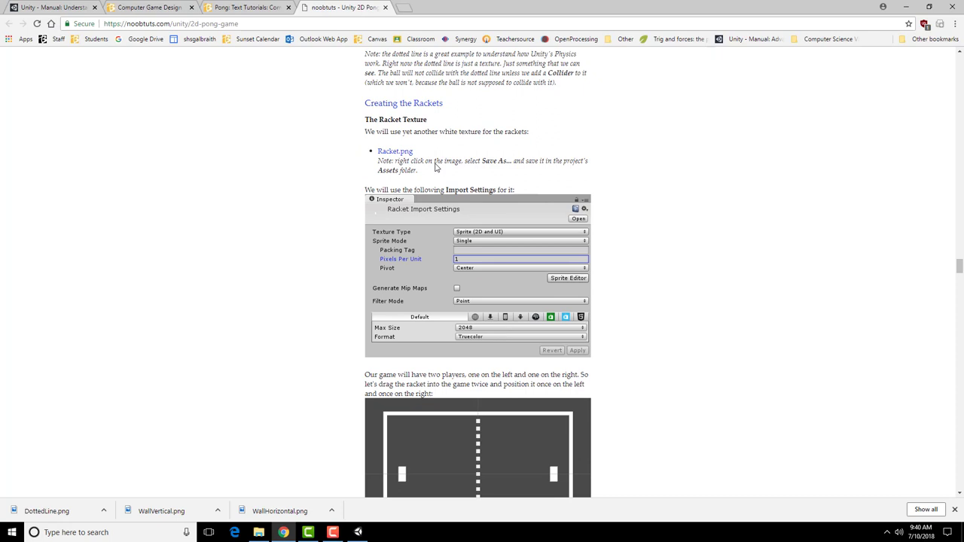
{"action": "right_click", "coordinate": [401, 154]}
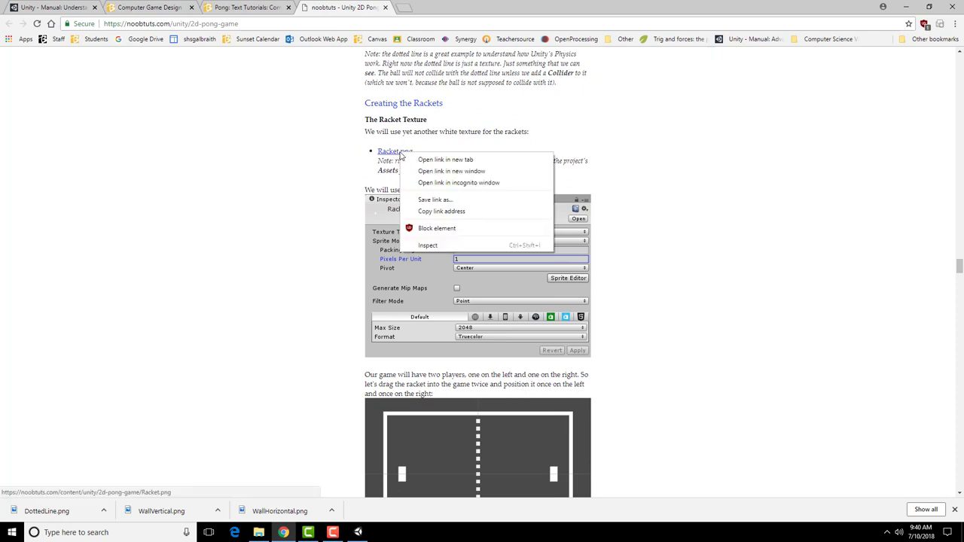
{"action": "left_click", "coordinate": [444, 204]}
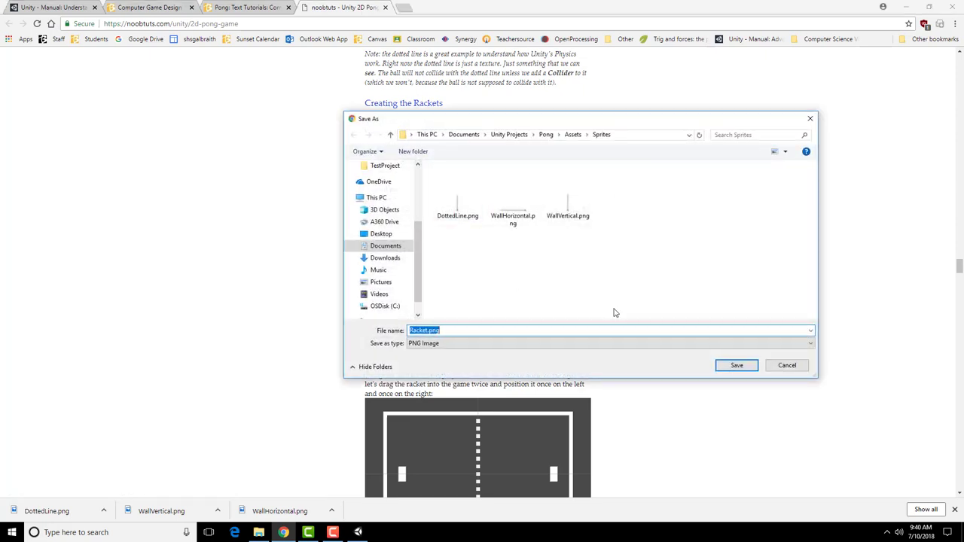
{"action": "left_click", "coordinate": [736, 366]}
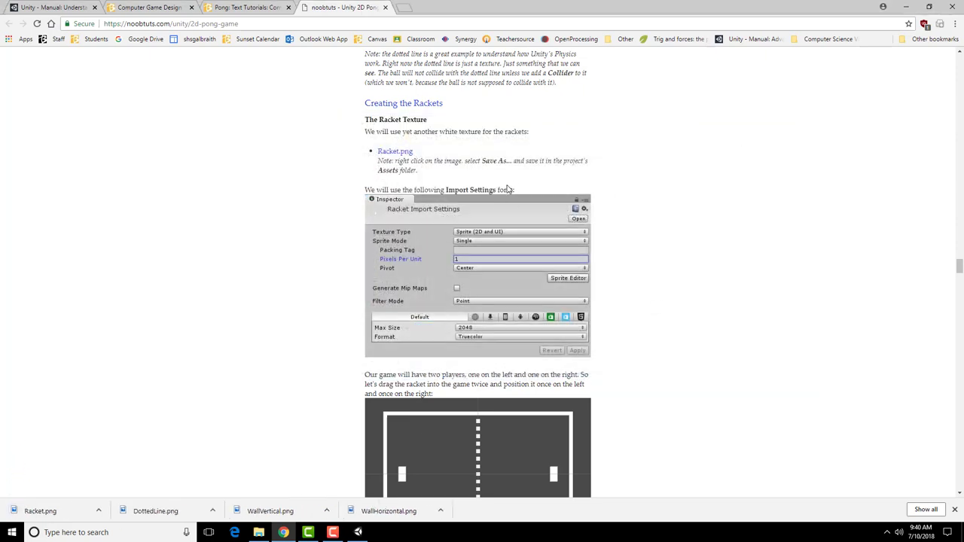
- Following the tutorial, switch to Unity and apply Pixels Per Unit 1 and Filter Mode Point (no filter) to the Racket sprite
{"action": "scroll", "coordinate": [500, 222], "scroll_direction": "down", "scroll_amount": 2}
{"action": "scroll", "coordinate": [497, 224], "scroll_direction": "up", "scroll_amount": 2}
{"action": "scroll", "coordinate": [497, 223], "scroll_direction": "down", "scroll_amount": 1}
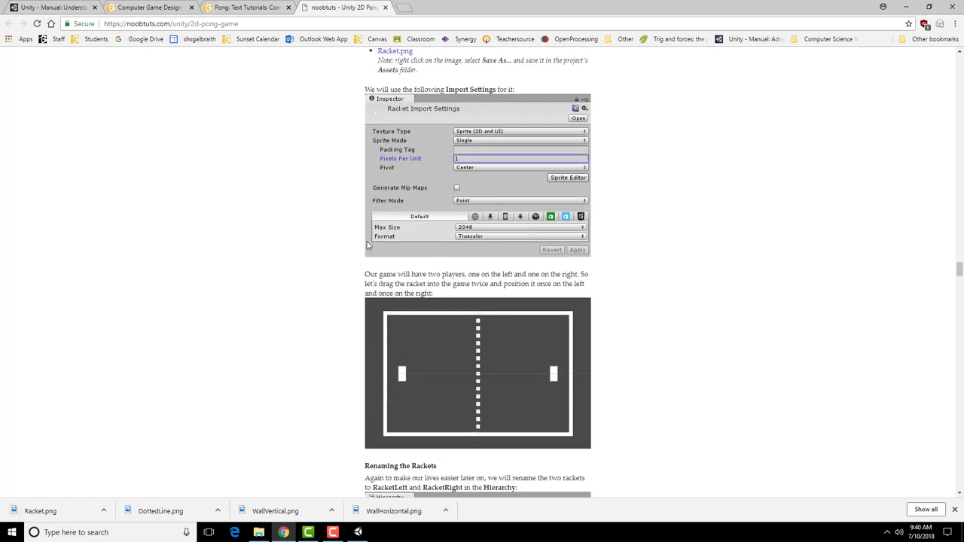
{"action": "scroll", "coordinate": [387, 304], "scroll_direction": "down", "scroll_amount": 2}
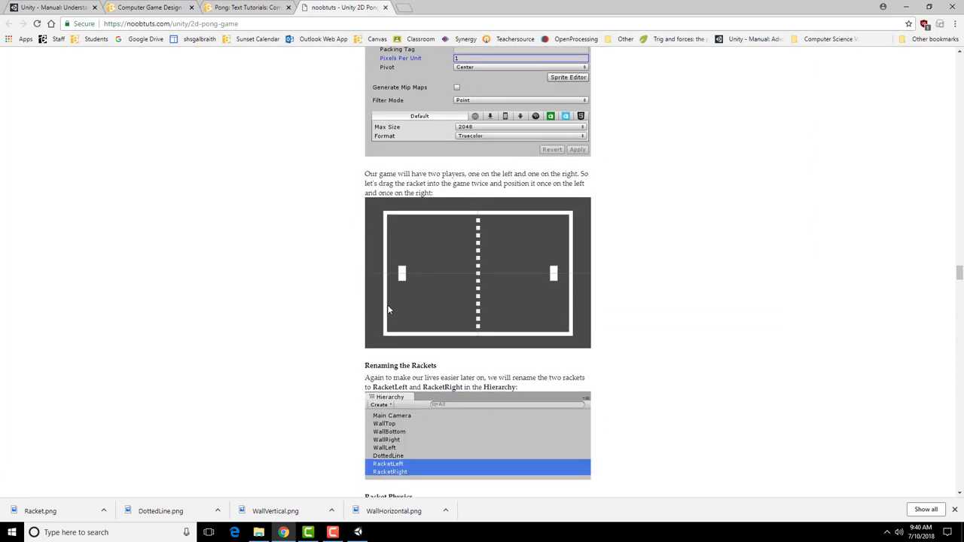
{"action": "scroll", "coordinate": [387, 316], "scroll_direction": "up", "scroll_amount": 1}
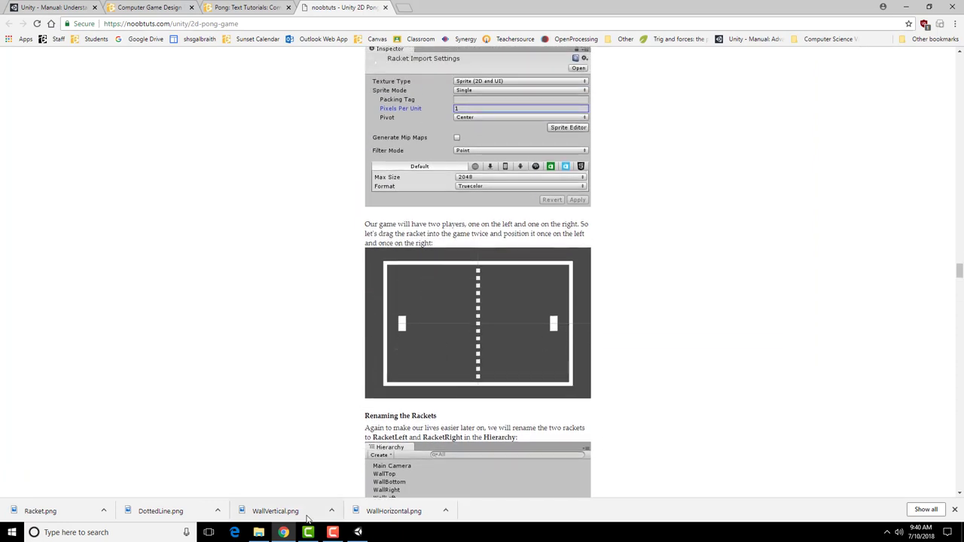
{"action": "left_click", "coordinate": [358, 532]}
{"action": "left_click", "coordinate": [37, 409]}
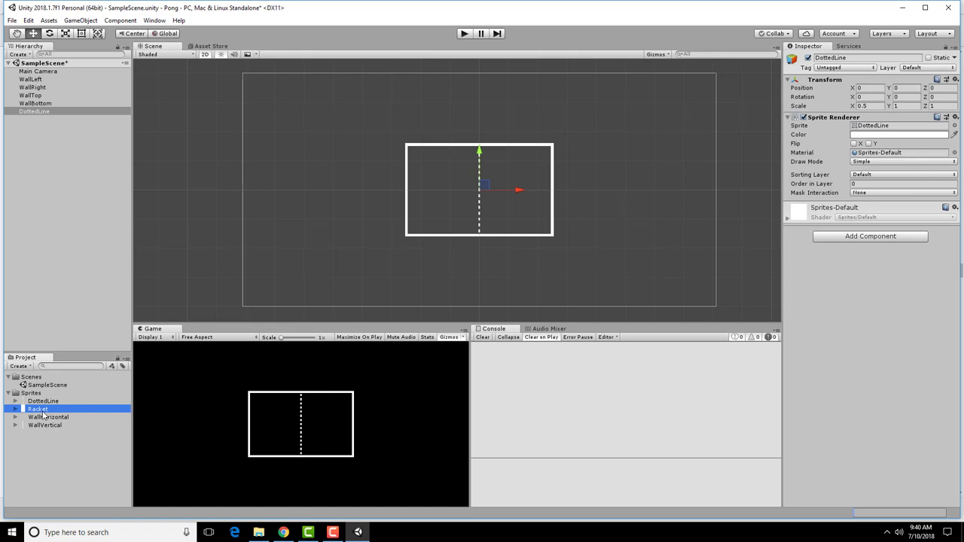
{"action": "left_click", "coordinate": [879, 122]}
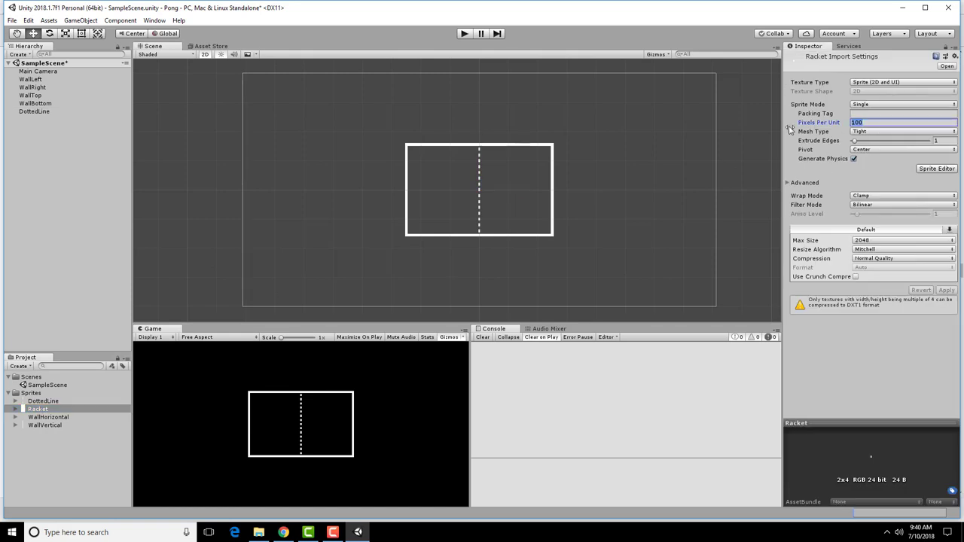
{"action": "type", "text": "1"}
{"action": "left_click", "coordinate": [911, 205]}
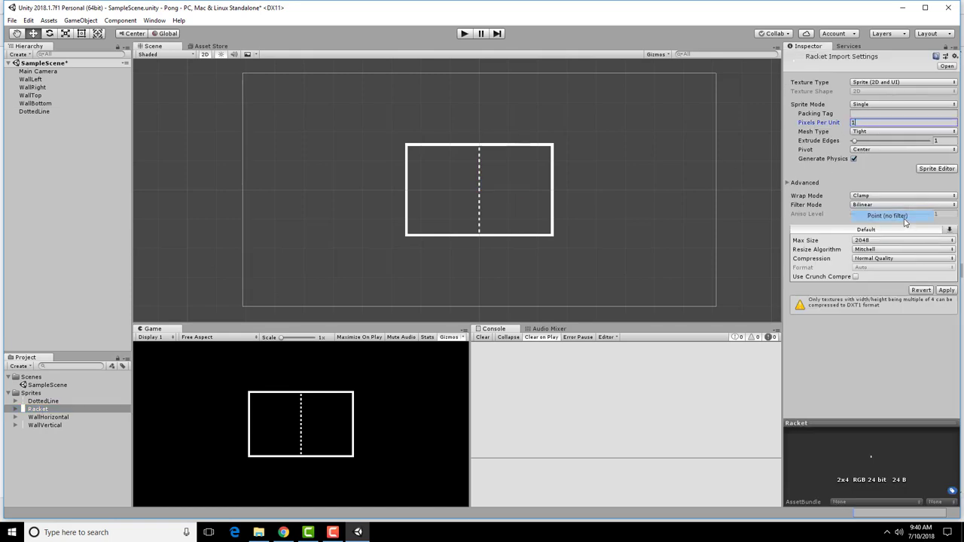
{"action": "left_click", "coordinate": [896, 217]}
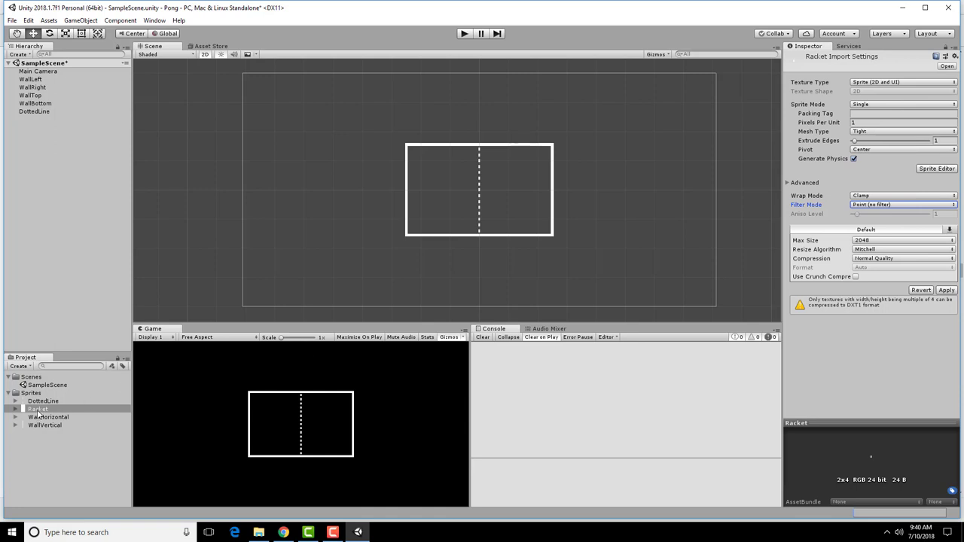
{"action": "left_click", "coordinate": [950, 291]}
- Place two Racket sprites in the court at about X -20 and X 20, Y 0, and set each one's X scale to 0.5
{"action": "left_click_drag", "start_coordinate": [38, 409], "coordinate": [421, 191]}
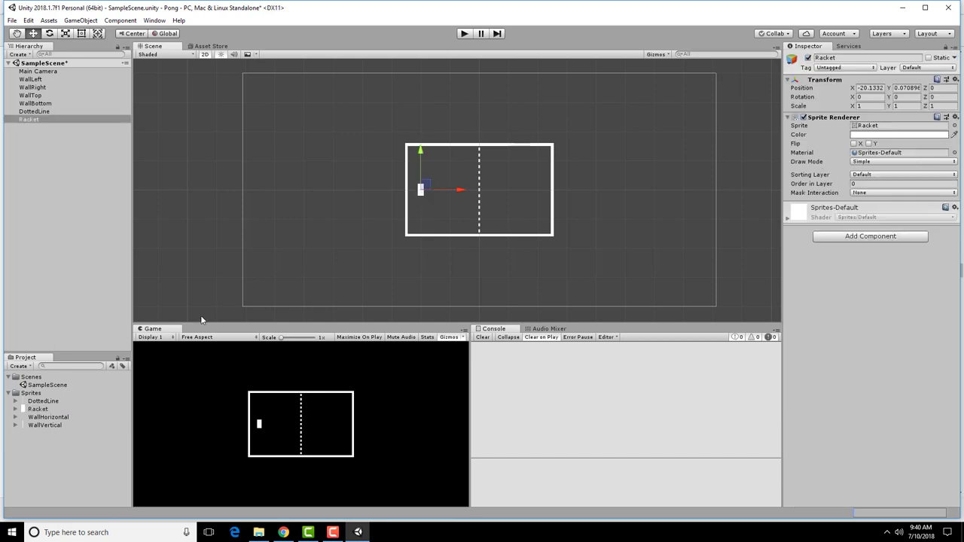
{"action": "left_click_drag", "start_coordinate": [543, 233], "coordinate": [537, 194]}
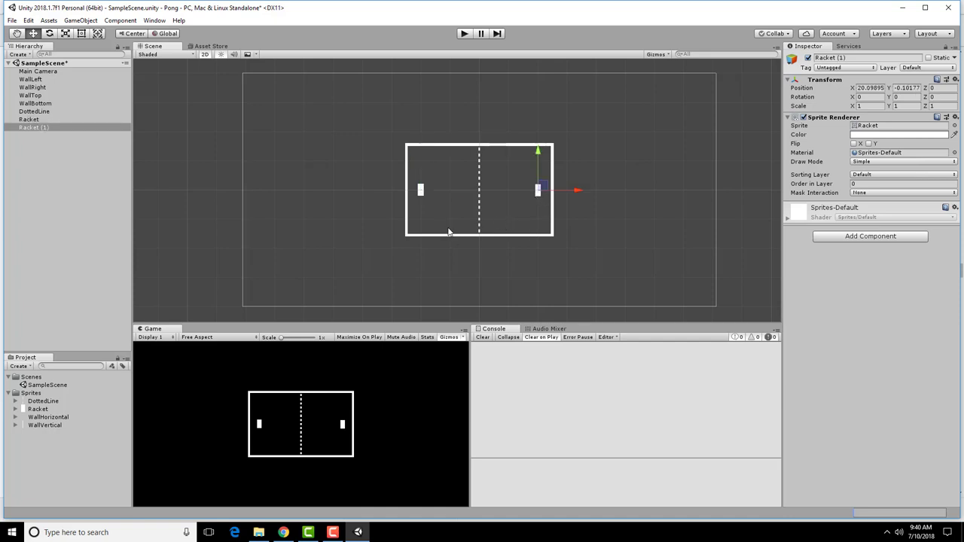
{"action": "left_click", "coordinate": [420, 189]}
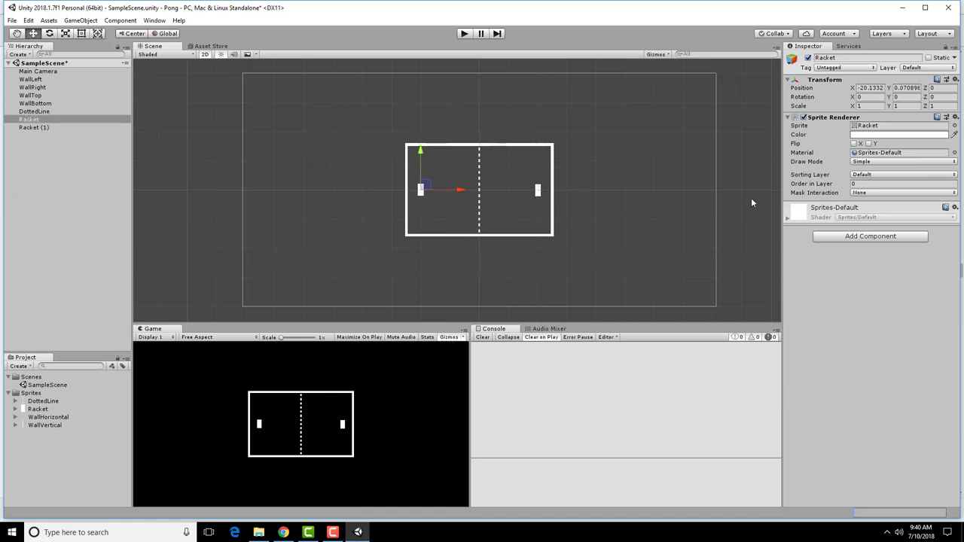
{"action": "left_click", "coordinate": [424, 193]}
{"action": "left_click", "coordinate": [421, 194]}
{"action": "left_click", "coordinate": [875, 106]}
{"action": "type", "text": "5"}
{"action": "left_click", "coordinate": [539, 193]}
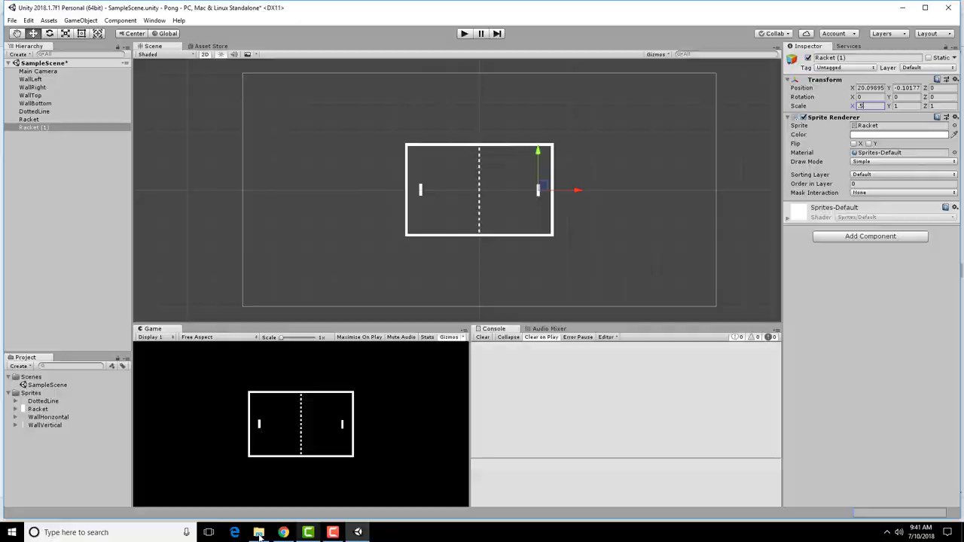
- Check the racket names in the Chrome tutorial, switch back to Unity and rename the left racket RacketLeft
{"action": "left_click", "coordinate": [283, 533]}
{"action": "scroll", "coordinate": [518, 230], "scroll_direction": "down", "scroll_amount": 1}
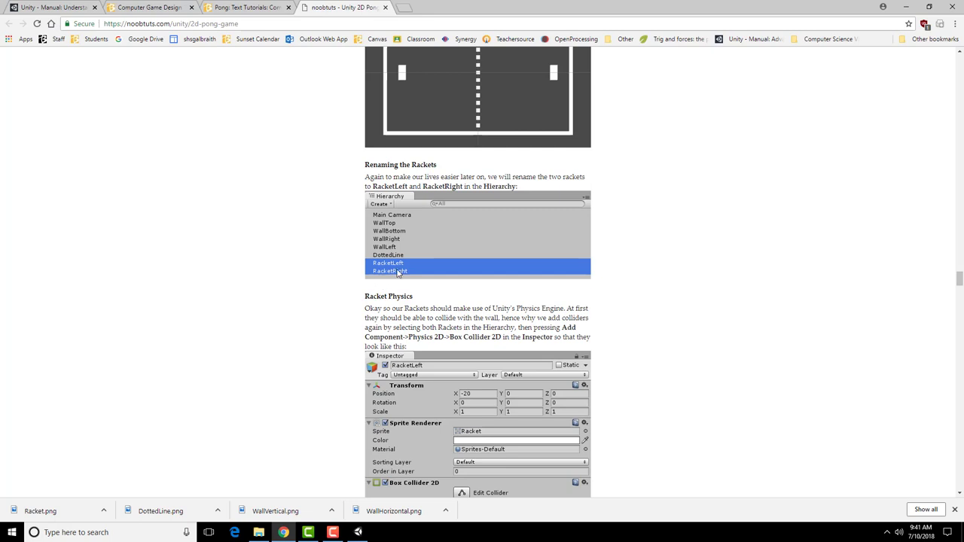
{"action": "scroll", "coordinate": [509, 340], "scroll_direction": "down", "scroll_amount": 1}
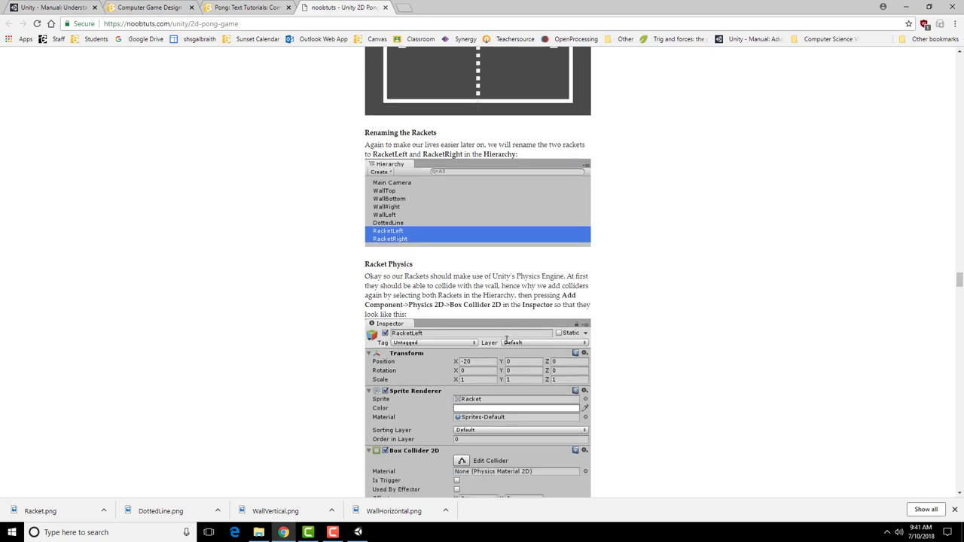
{"action": "left_click", "coordinate": [358, 532]}
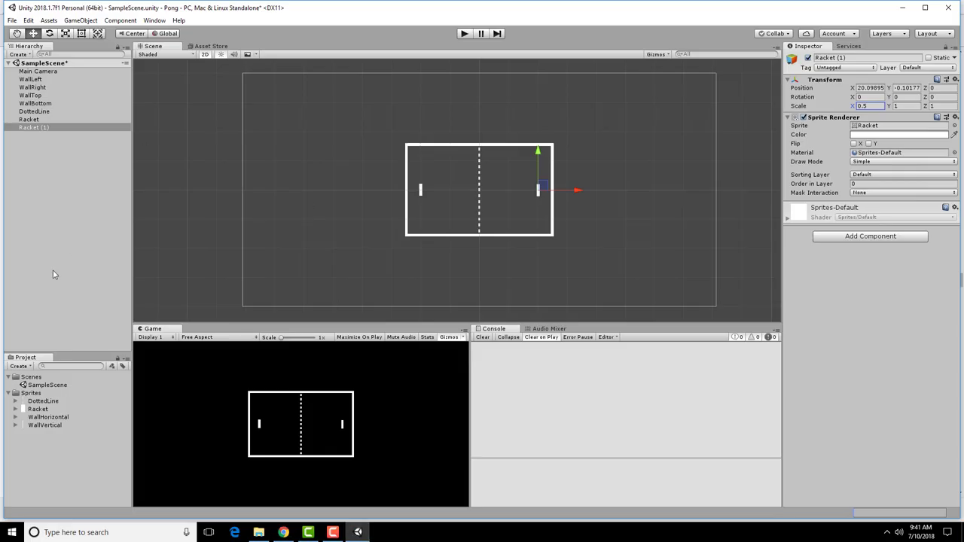
{"action": "left_click", "coordinate": [33, 119]}
{"action": "right_click", "coordinate": [37, 120]}
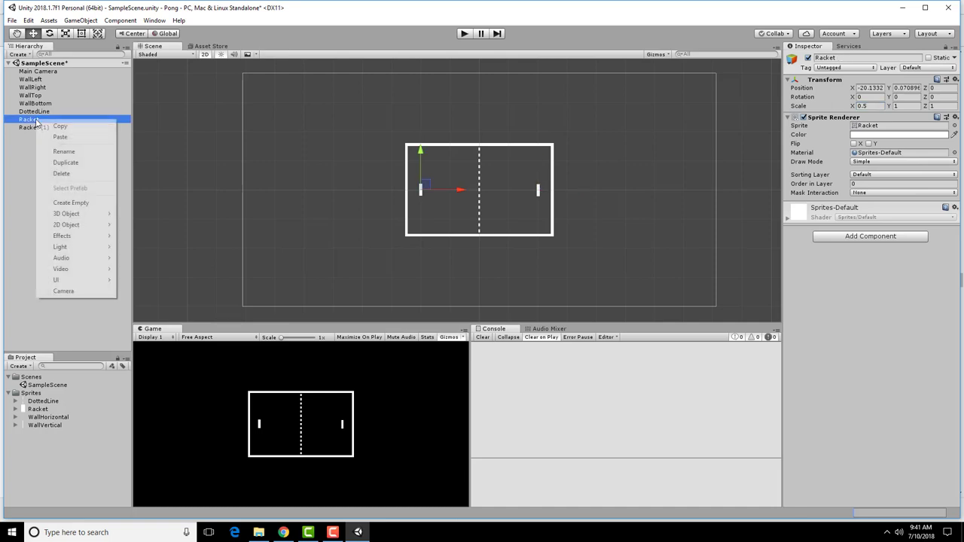
{"action": "left_click", "coordinate": [70, 153]}
{"action": "type", "text": "RacketLef"}
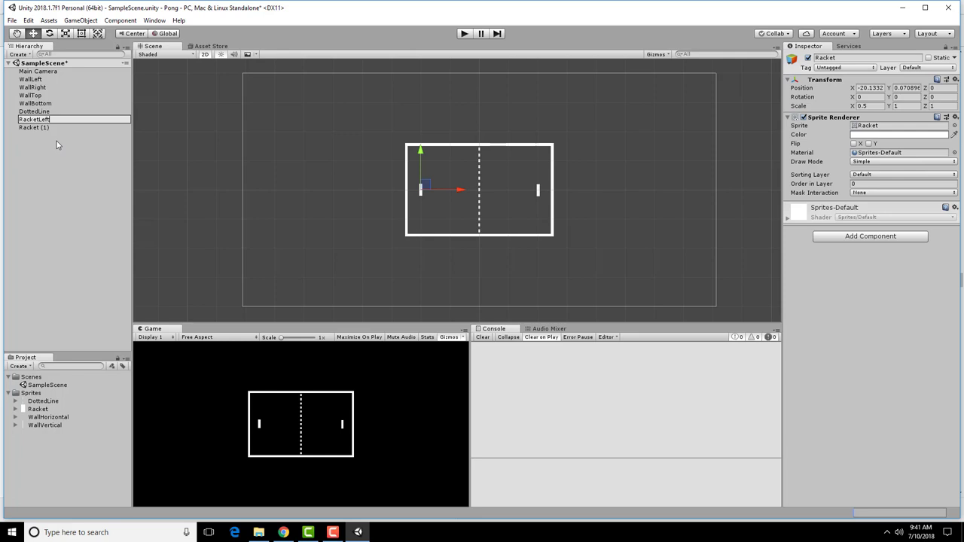
{"action": "type", "text": "t"}
{"action": "left_click", "coordinate": [57, 141]}
- Rename the right racket object RacketRight
{"action": "right_click", "coordinate": [60, 127]}
{"action": "left_click", "coordinate": [75, 160]}
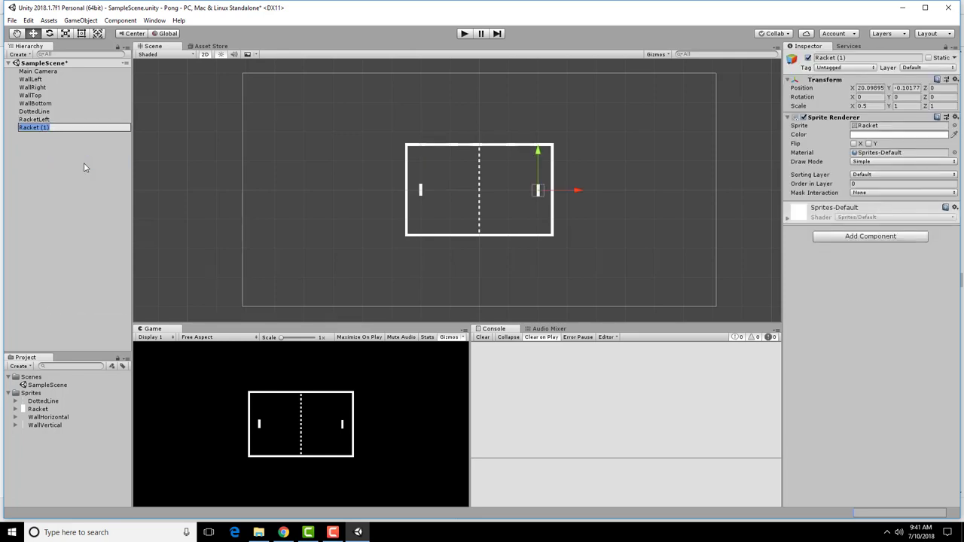
{"action": "type", "text": "RacketRi"}
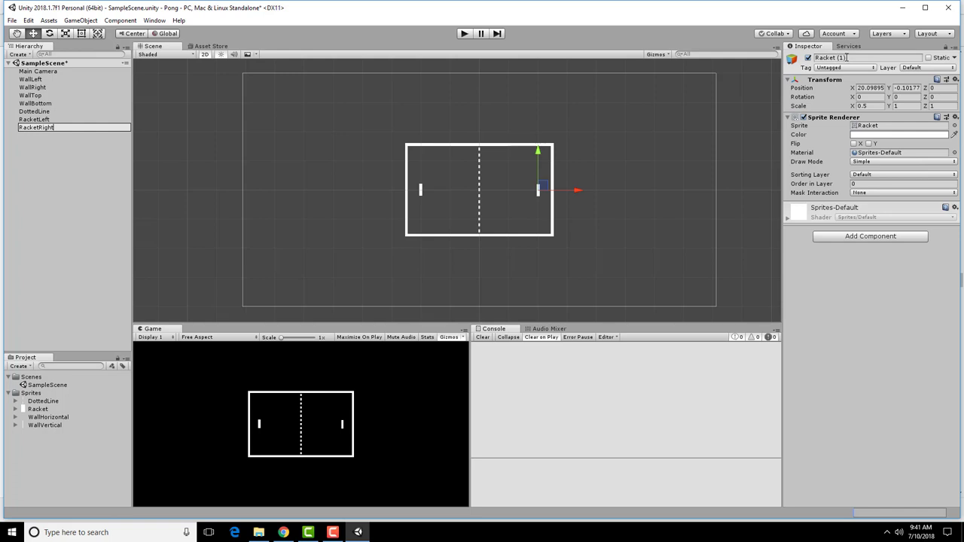
{"action": "type", "text": "ght"}
{"action": "left_click", "coordinate": [58, 177]}
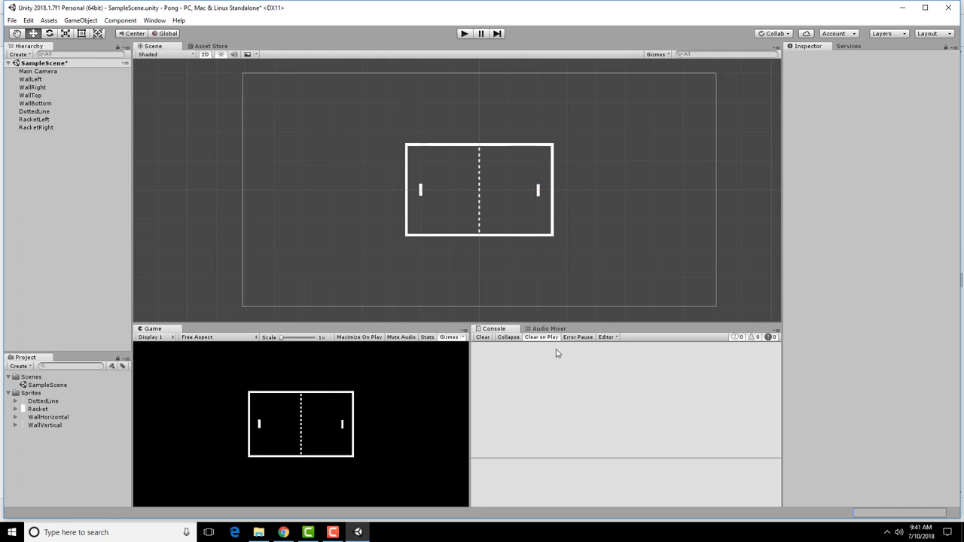
- Check the Racket Physics section in the Chrome tutorial, switch back to Unity and add a Box Collider 2D to RacketLeft and RacketRight together
{"action": "left_click", "coordinate": [284, 532]}
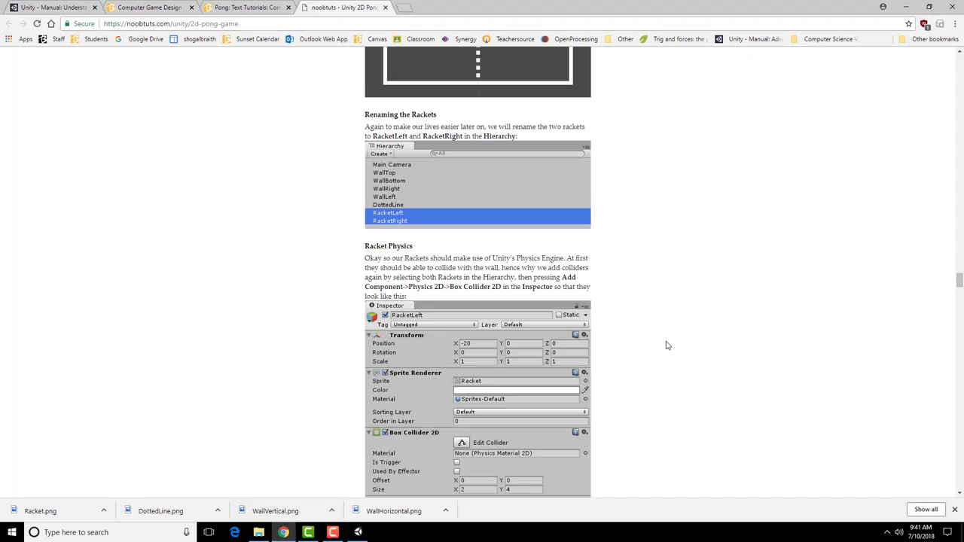
{"action": "scroll", "coordinate": [665, 347], "scroll_direction": "down", "scroll_amount": 3}
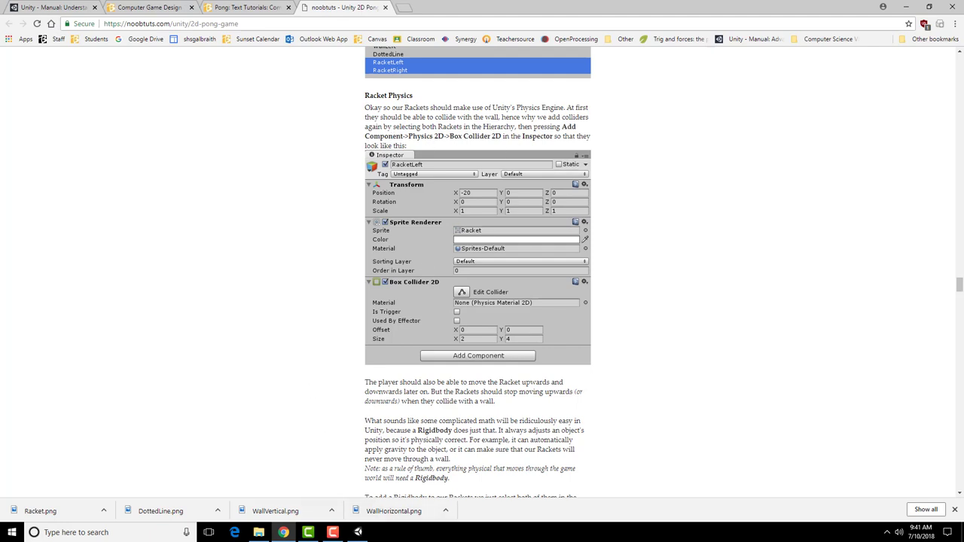
{"action": "left_click", "coordinate": [358, 532]}
{"action": "left_click", "coordinate": [41, 119]}
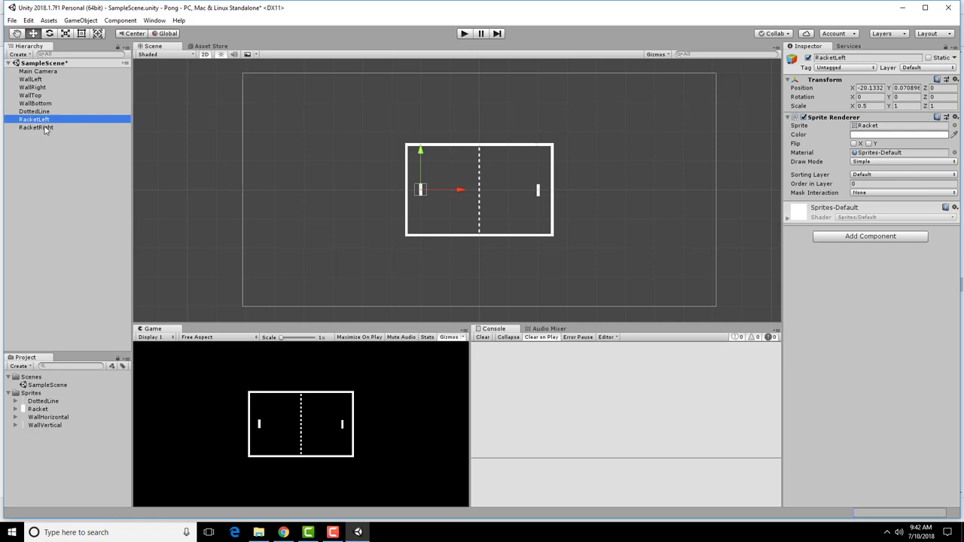
{"action": "left_click", "coordinate": [42, 127], "text": "shift"}
{"action": "left_click", "coordinate": [885, 236]}
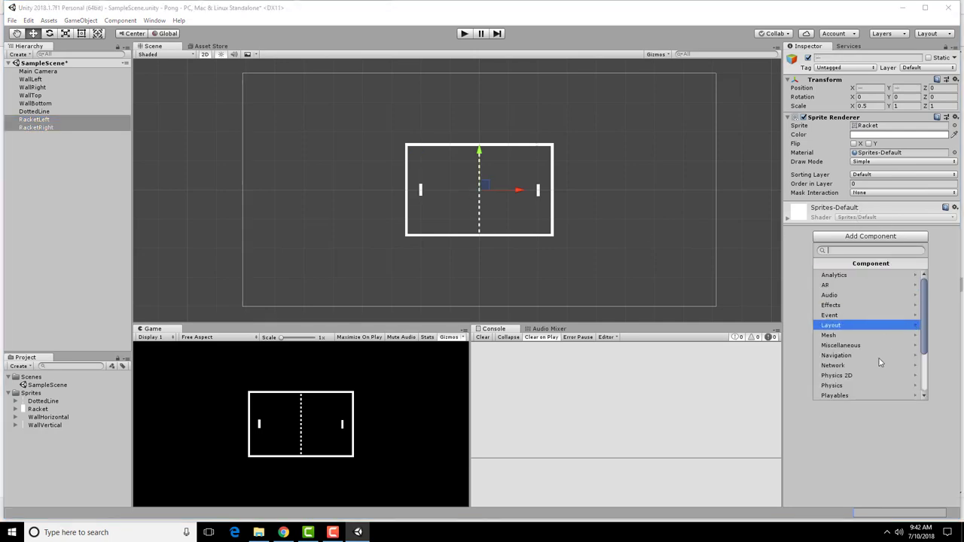
{"action": "left_click", "coordinate": [865, 375]}
{"action": "left_click", "coordinate": [851, 285]}
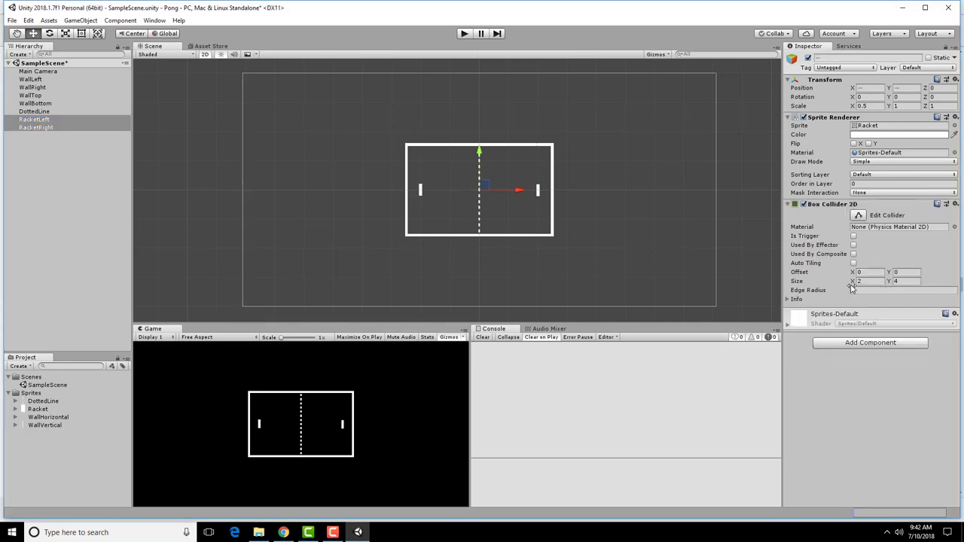
- Read the Rigidbody instructions in the Chrome tutorial, switch back to Unity and add a Rigidbody 2D to both RacketLeft and RacketRight
{"action": "key", "text": "alt+Tab"}
{"action": "scroll", "coordinate": [649, 312], "scroll_direction": "down", "scroll_amount": 2}
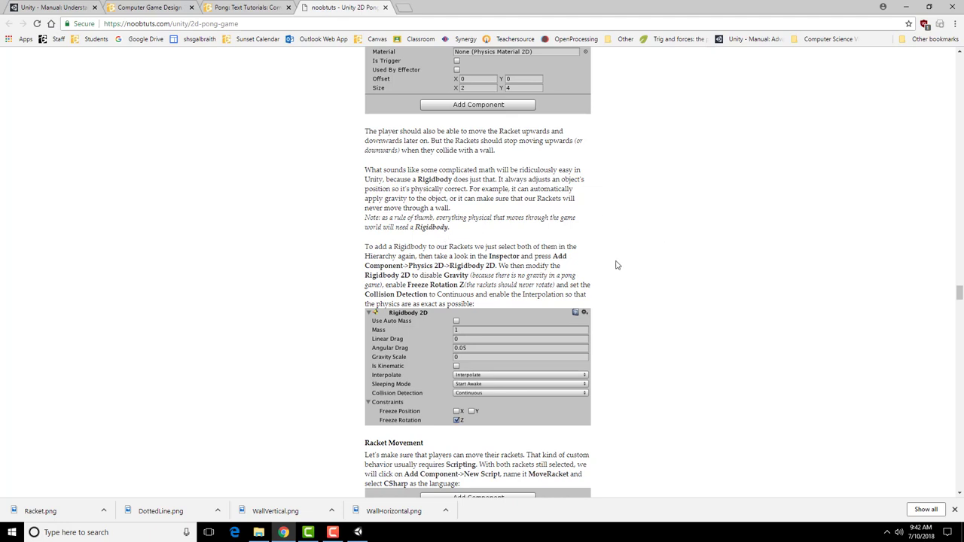
{"action": "scroll", "coordinate": [450, 294], "scroll_direction": "down", "scroll_amount": 1}
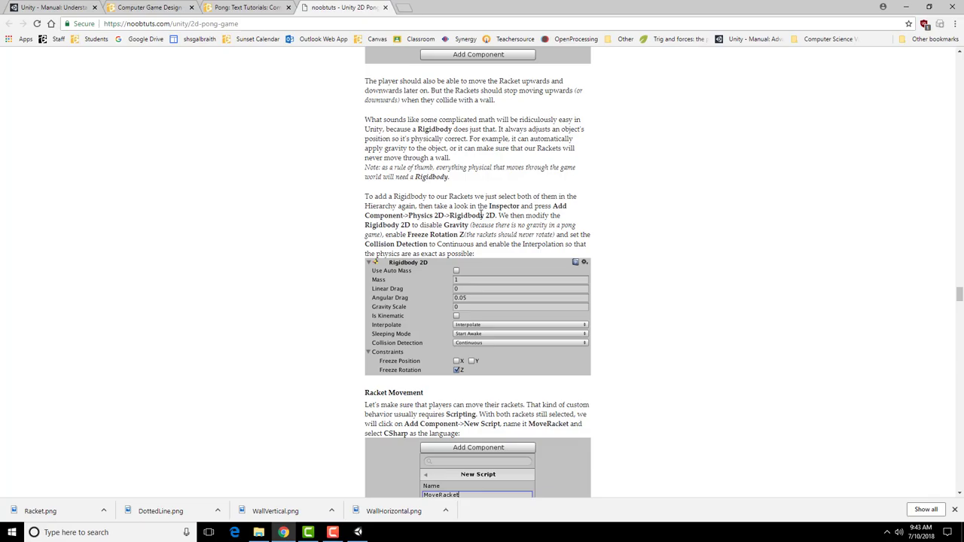
{"action": "left_click", "coordinate": [357, 532]}
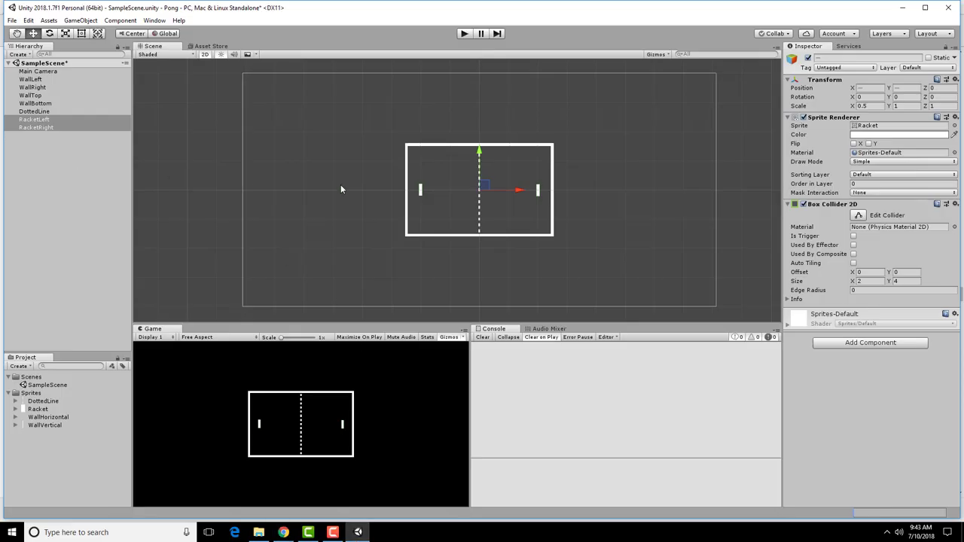
{"action": "left_click", "coordinate": [35, 120]}
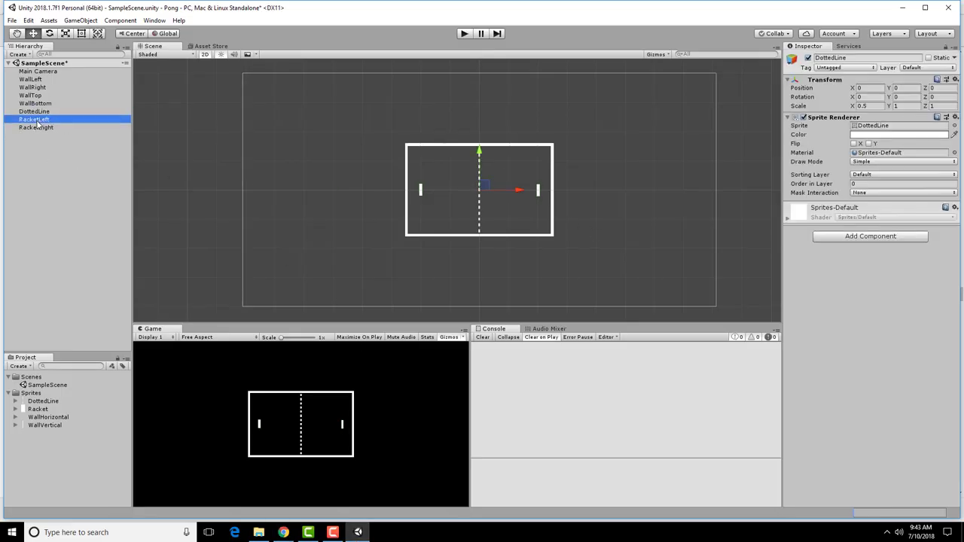
{"action": "left_click", "coordinate": [37, 128], "text": "shift"}
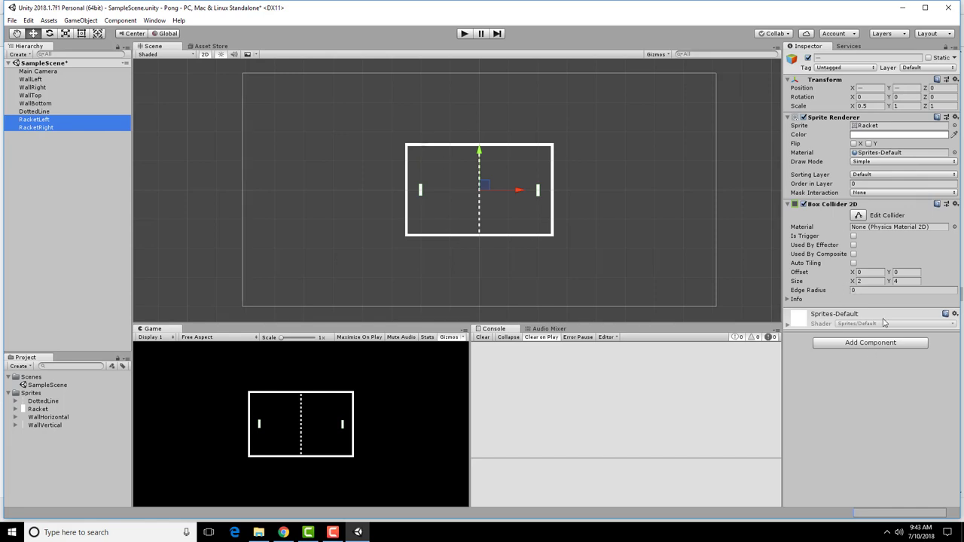
{"action": "left_click", "coordinate": [878, 347]}
{"action": "left_click", "coordinate": [904, 473]}
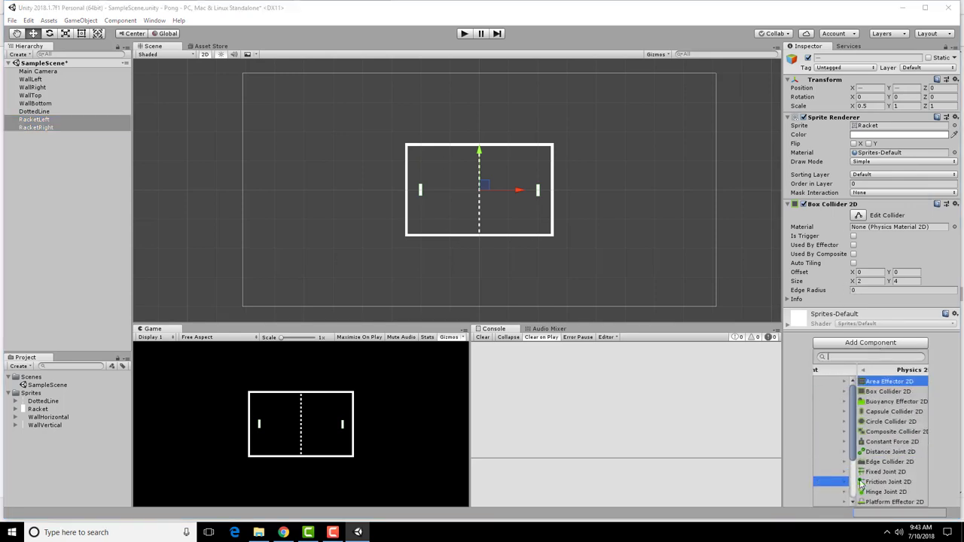
{"action": "left_click_drag", "start_coordinate": [921, 435], "coordinate": [919, 469]}
{"action": "left_click", "coordinate": [843, 456]}
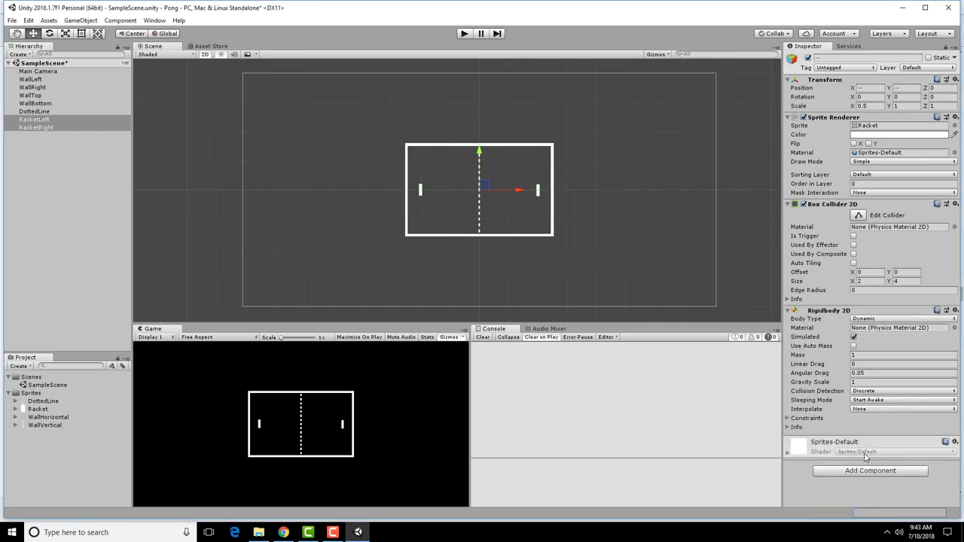
- Switch to the Chrome tutorial and examine the Rigidbody 2D settings for gravity, rotation freezing, collision detection and interpolation
{"action": "key", "text": "alt+Tab"}
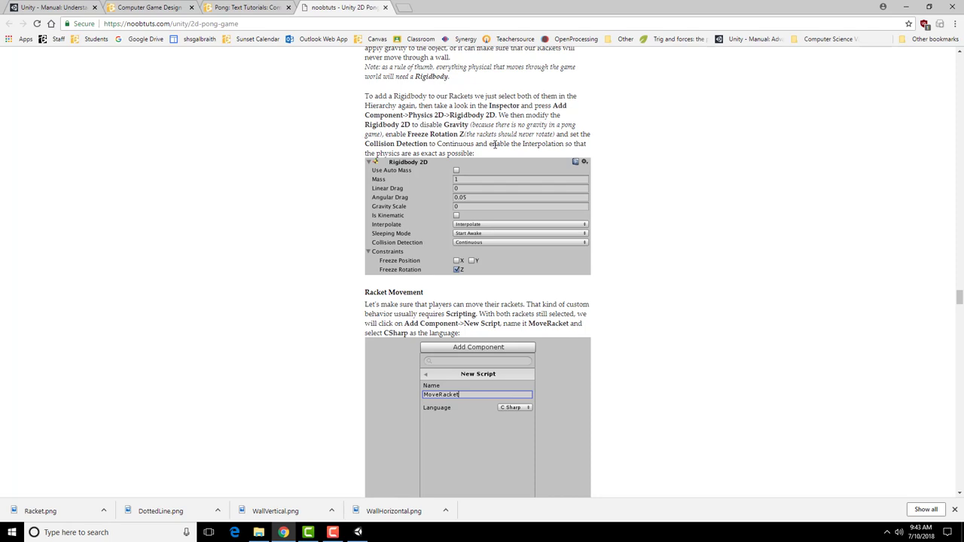
{"action": "left_click_drag", "start_coordinate": [418, 124], "coordinate": [525, 125]}
{"action": "left_click", "coordinate": [571, 122]}
{"action": "left_click_drag", "start_coordinate": [410, 134], "coordinate": [580, 134]}
{"action": "left_click", "coordinate": [588, 133]}
{"action": "left_click_drag", "start_coordinate": [490, 143], "coordinate": [592, 144]}
{"action": "left_click", "coordinate": [475, 143]}
{"action": "left_click_drag", "start_coordinate": [438, 143], "coordinate": [563, 143]}
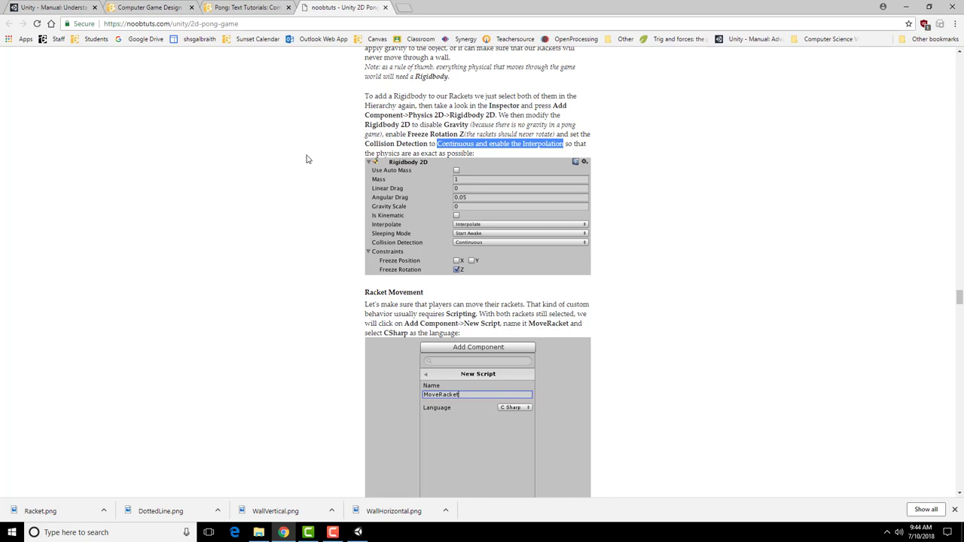
- Switch back to Unity and set both rackets' Rigidbody 2D to Gravity Scale 0 and Interpolate mode Interpolate
{"action": "key", "text": "alt+Tab"}
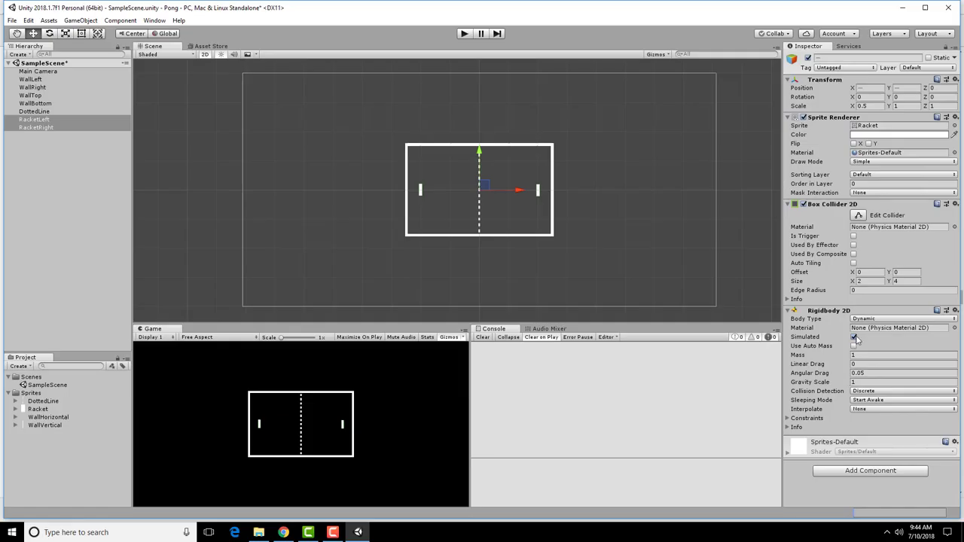
{"action": "left_click", "coordinate": [867, 382]}
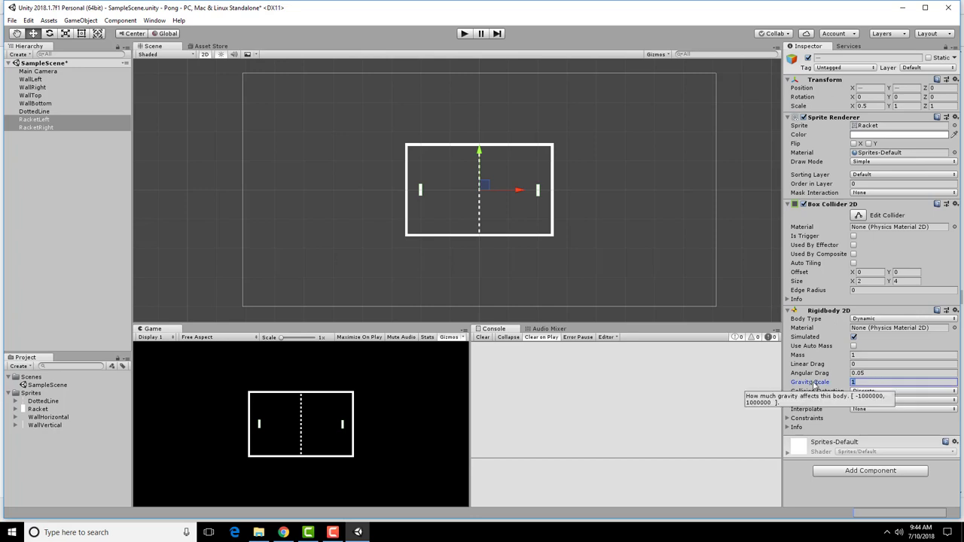
{"action": "key", "text": "BackSpace"}
{"action": "type", "text": "0"}
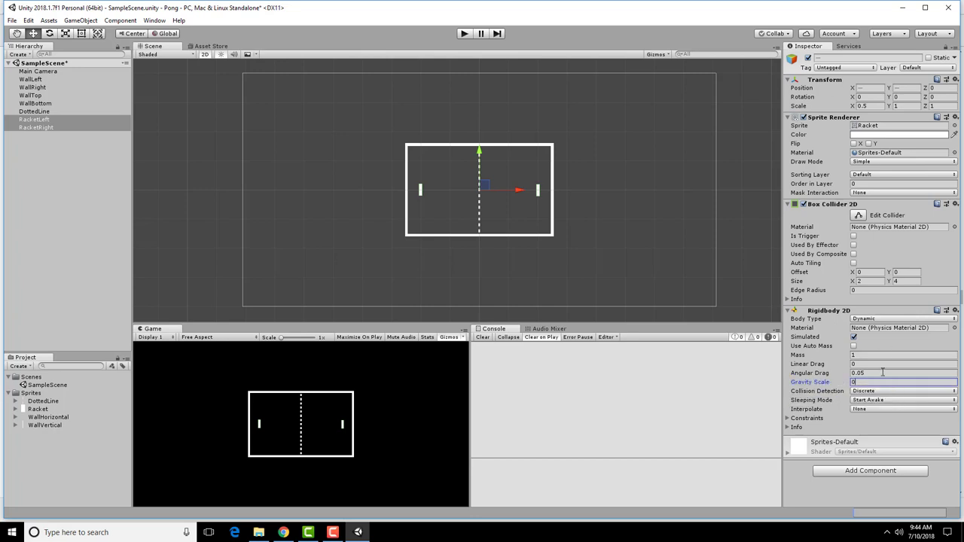
{"action": "left_click", "coordinate": [873, 409]}
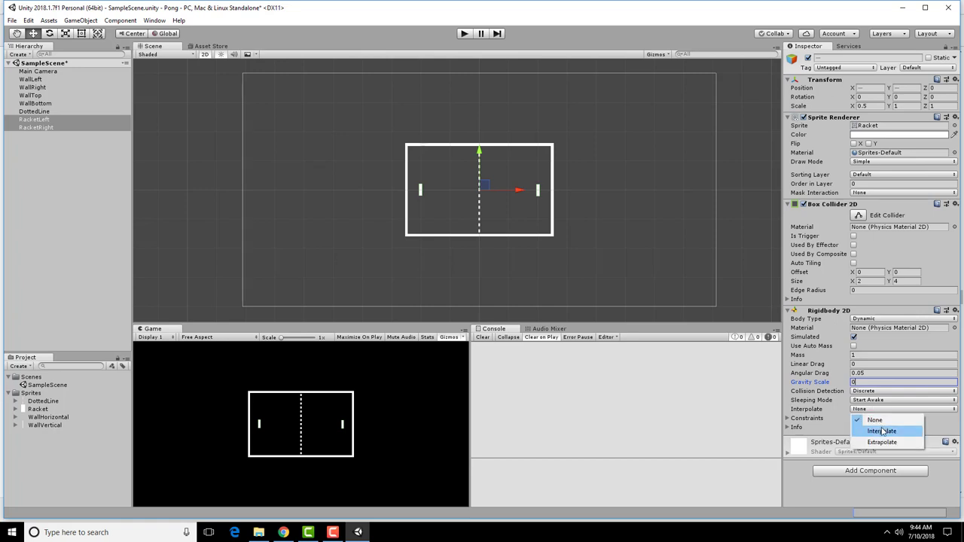
{"action": "left_click", "coordinate": [883, 430]}
- Set the rackets' Collision Detection to Continuous and freeze their Z rotation in the Rigidbody 2D constraints
{"action": "left_click", "coordinate": [891, 392]}
{"action": "left_click", "coordinate": [891, 413]}
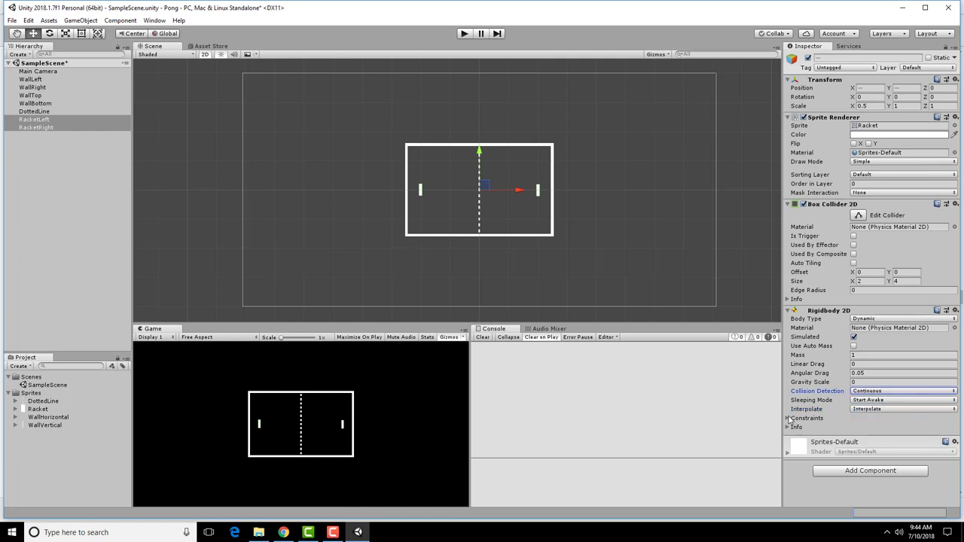
{"action": "left_click", "coordinate": [827, 419]}
{"action": "left_click", "coordinate": [853, 435]}
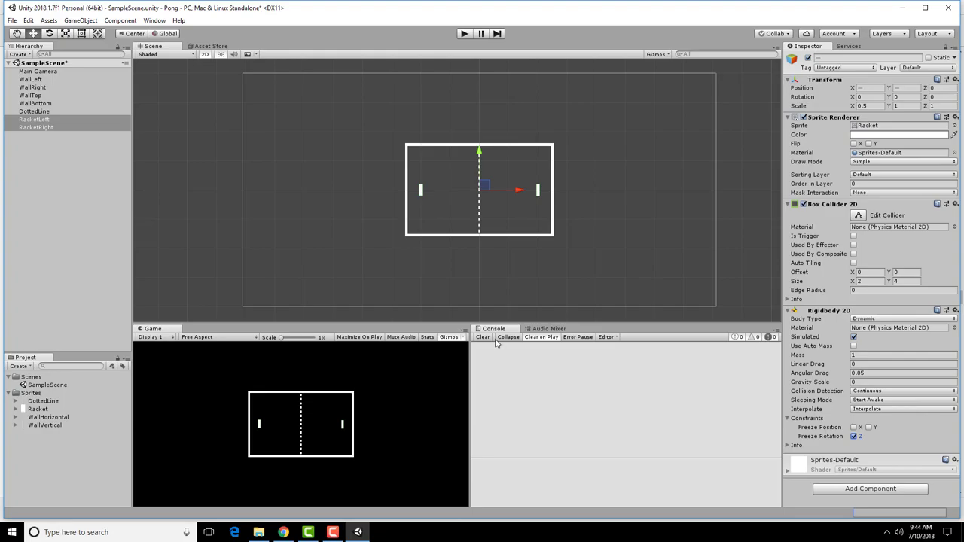
- Check the Racket Movement section in the Chrome tutorial, return to Unity and add a new script named MoveRacket to both rackets
{"action": "left_click", "coordinate": [283, 532]}
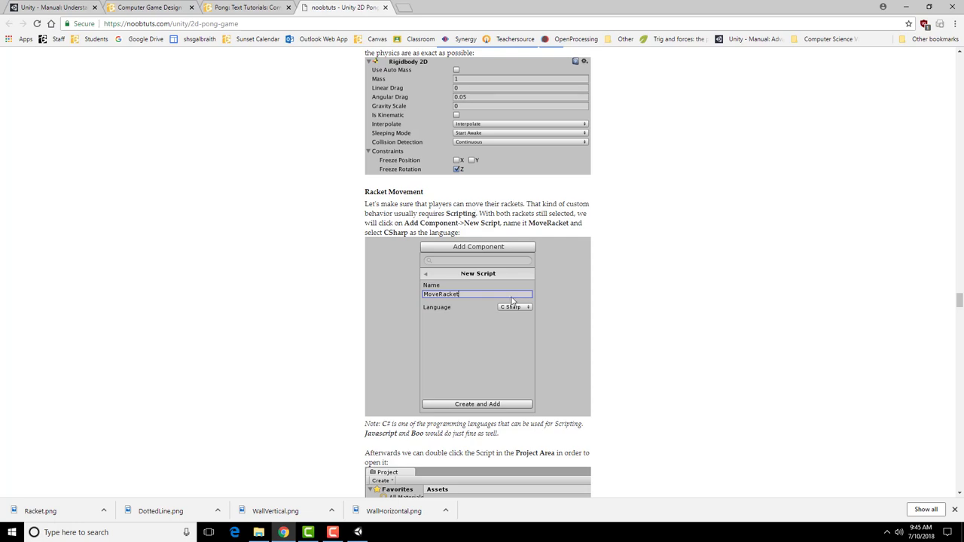
{"action": "scroll", "coordinate": [544, 357], "scroll_direction": "down", "scroll_amount": 1}
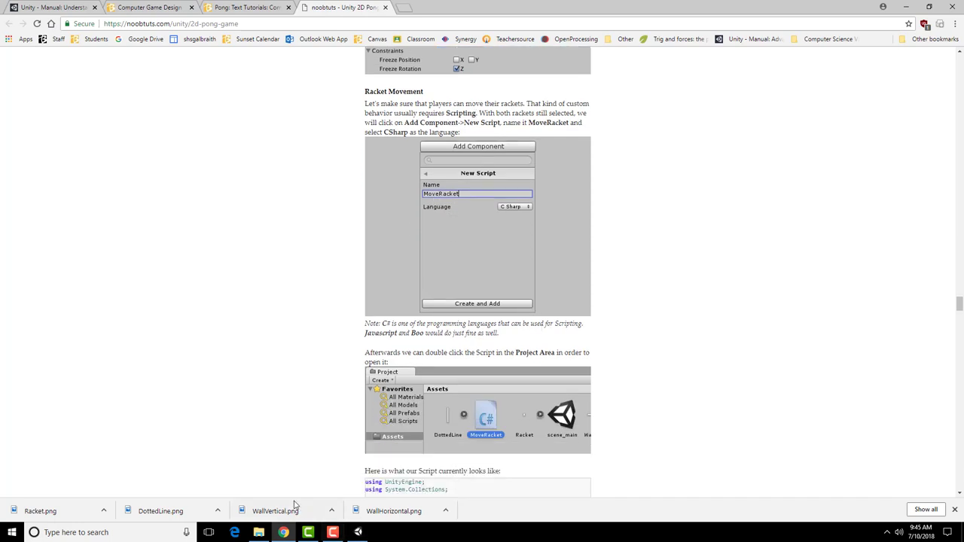
{"action": "left_click", "coordinate": [358, 532]}
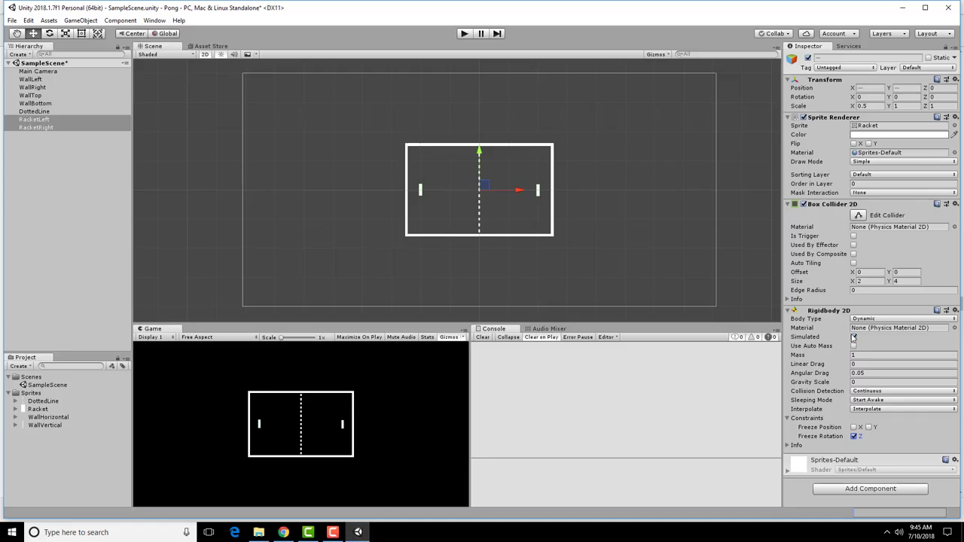
{"action": "left_click", "coordinate": [885, 496]}
{"action": "scroll", "coordinate": [879, 467], "scroll_direction": "down", "scroll_amount": 3}
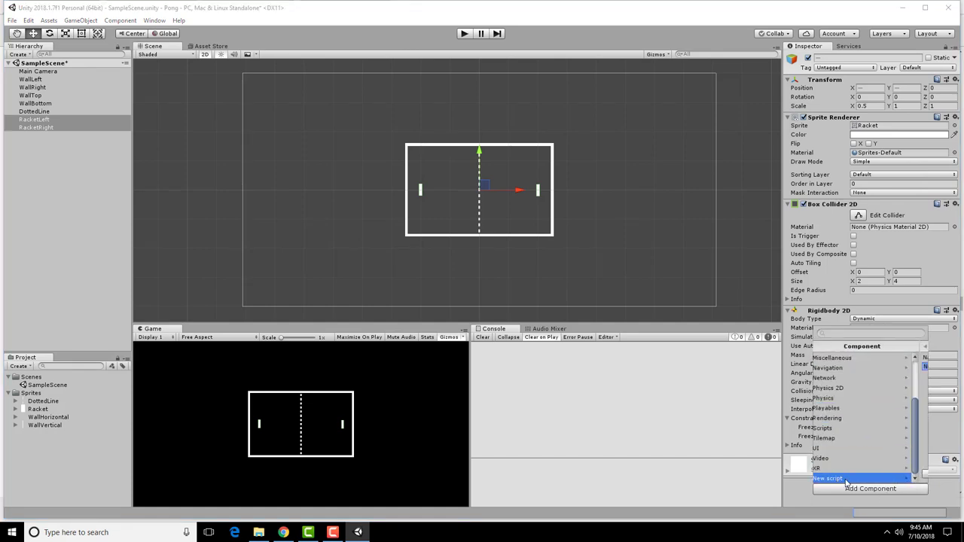
{"action": "left_click", "coordinate": [903, 478]}
{"action": "type", "text": "MoveRacket"}
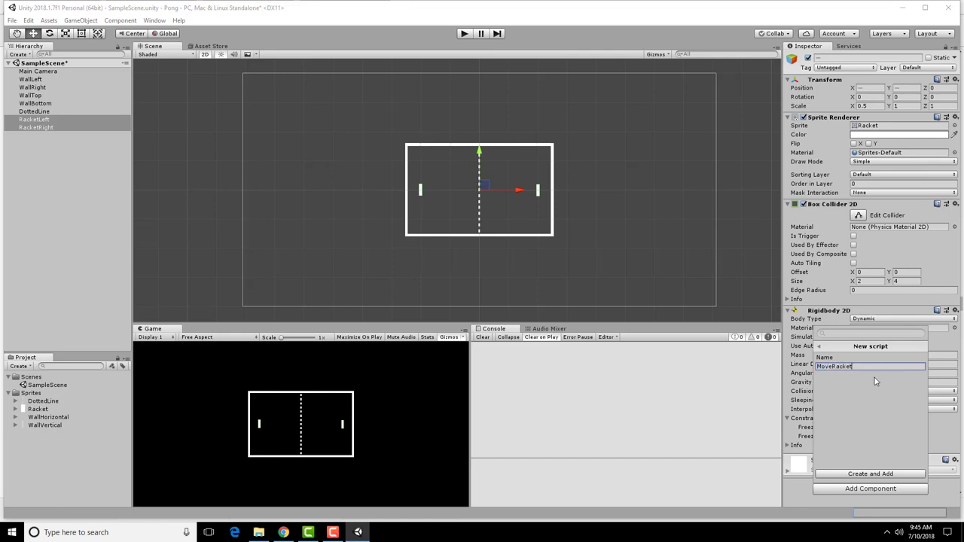
{"action": "left_click", "coordinate": [887, 474]}
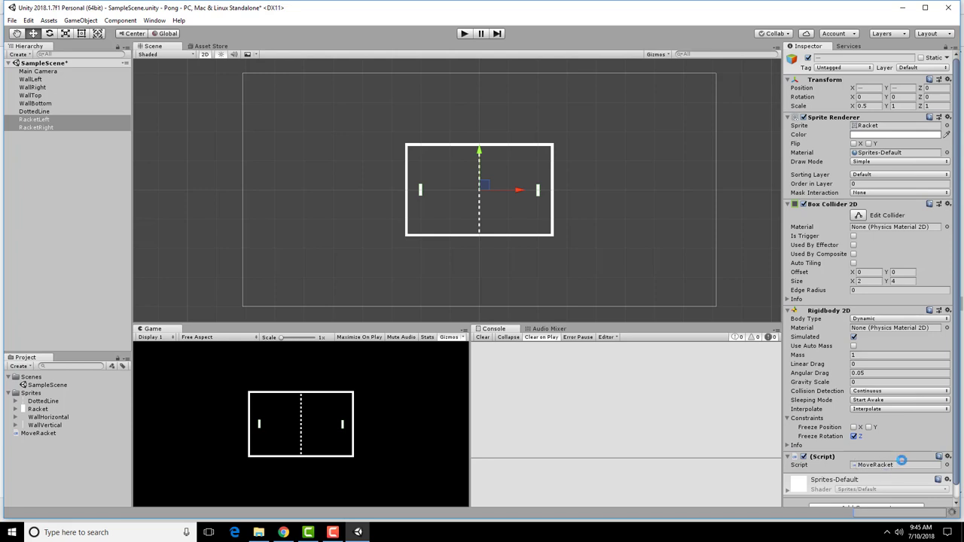
{"action": "scroll", "coordinate": [900, 465], "scroll_direction": "down", "scroll_amount": 1}
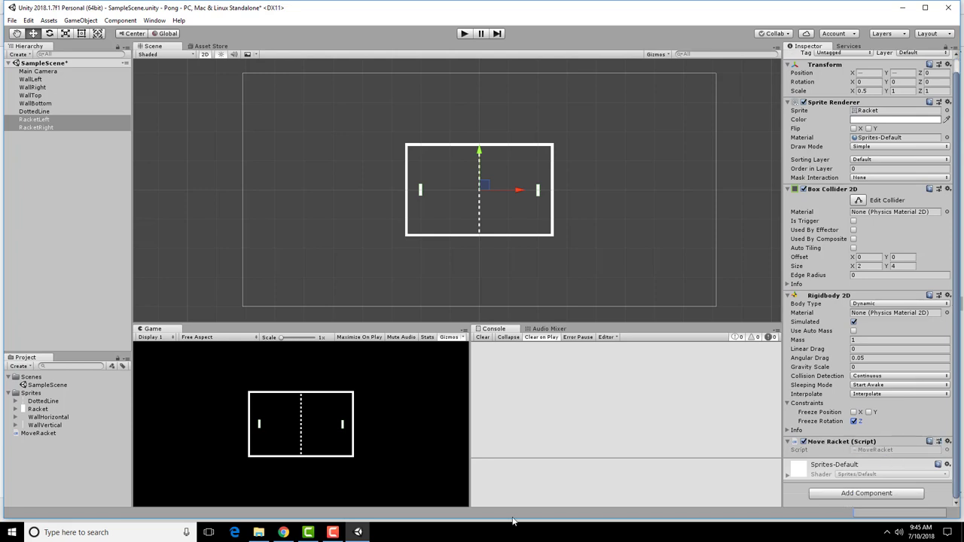
- Check in the Chrome tutorial how to open the MoveRacket script, then return to Unity and clear the selection
{"action": "left_click", "coordinate": [283, 532]}
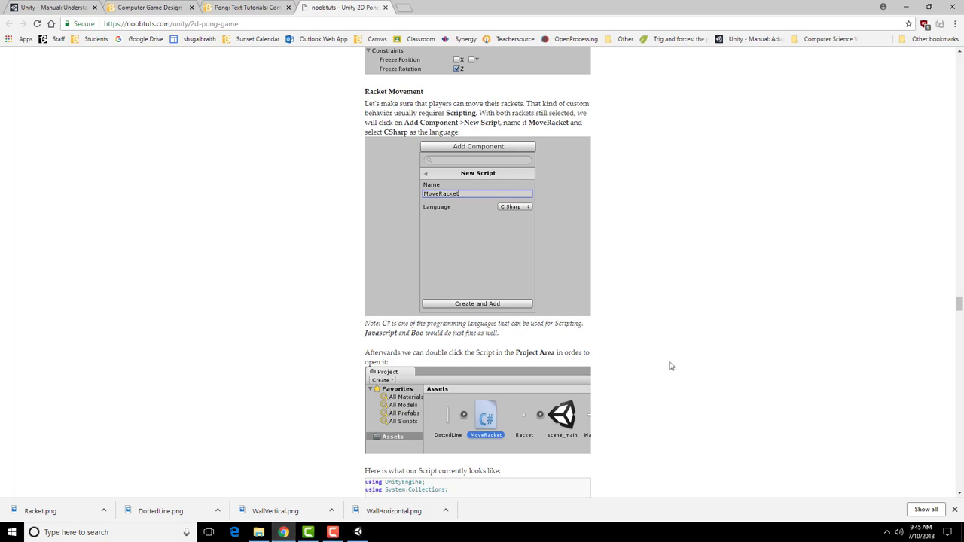
{"action": "scroll", "coordinate": [648, 362], "scroll_direction": "down", "scroll_amount": 1}
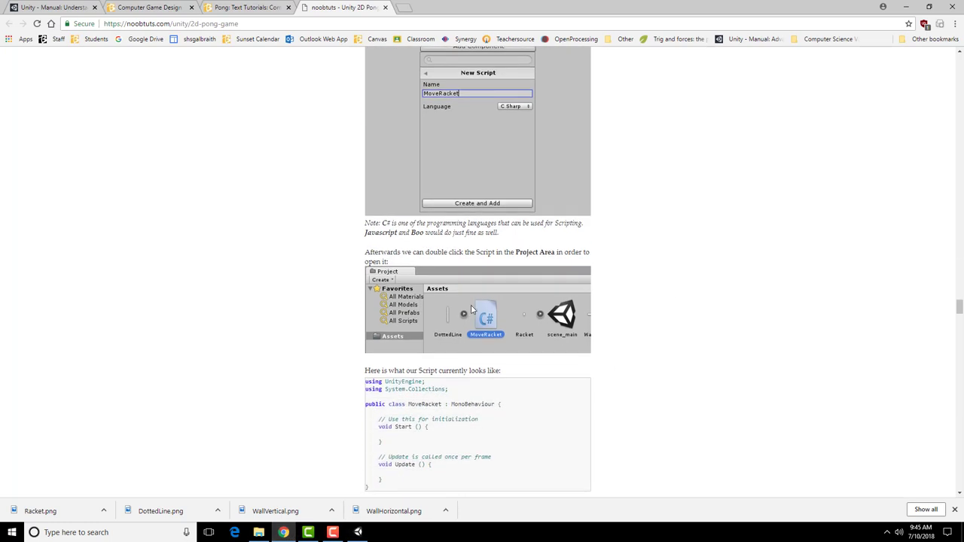
{"action": "left_click", "coordinate": [358, 532]}
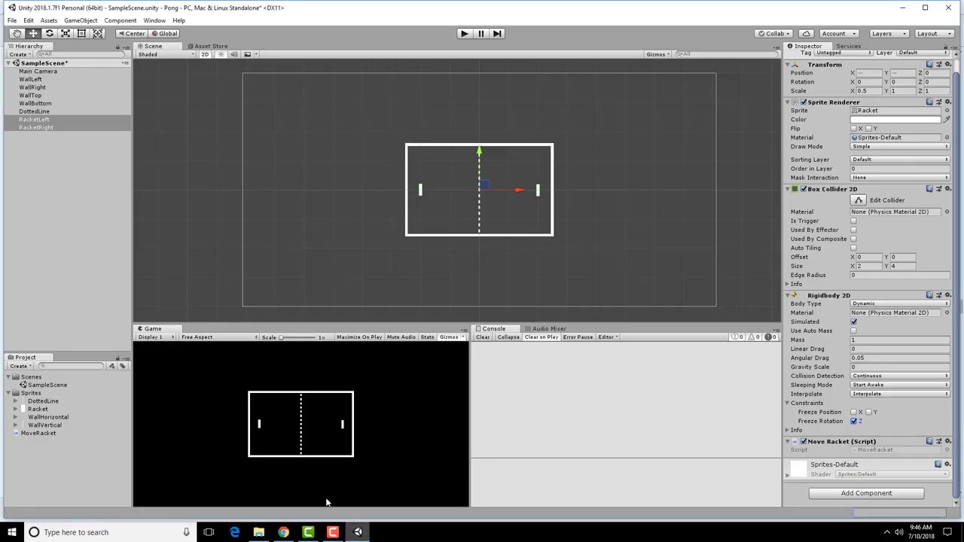
{"action": "left_click", "coordinate": [27, 433]}
{"action": "left_click", "coordinate": [57, 460]}
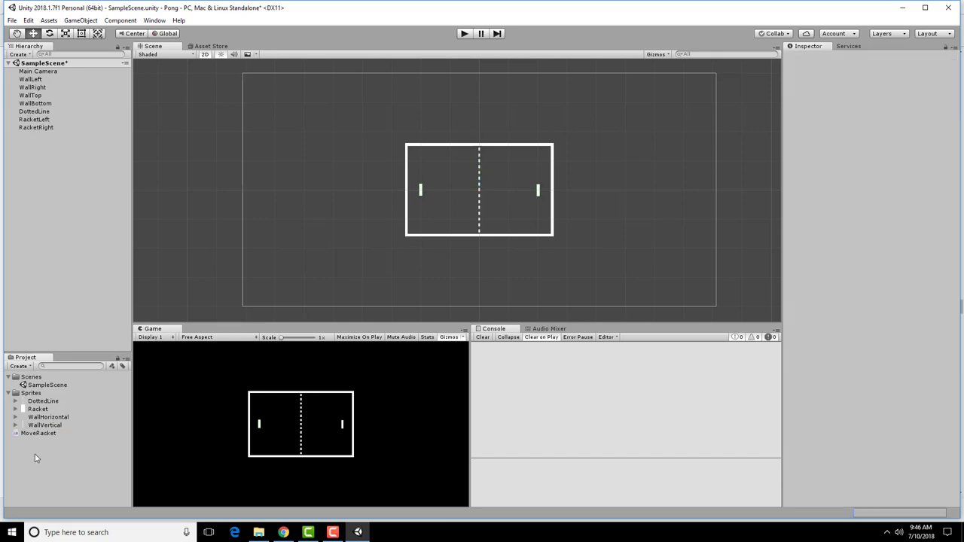
- Create a project folder named Scripts, move the MoveRacket script into it and expand the folder
{"action": "right_click", "coordinate": [36, 455]}
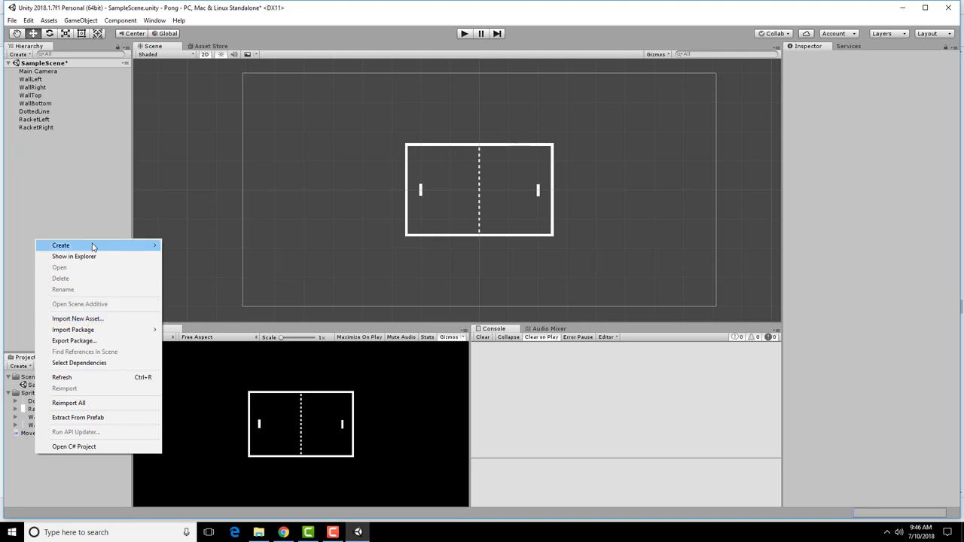
{"action": "mouse_move", "coordinate": [92, 246]}
{"action": "left_click", "coordinate": [210, 201]}
{"action": "type", "text": "Scritp"}
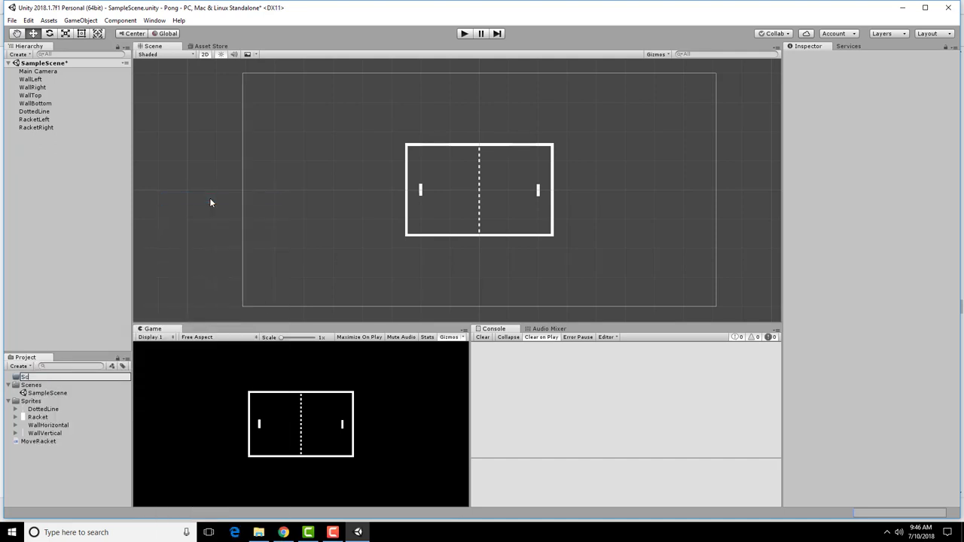
{"action": "key", "text": "BackSpace"}
{"action": "key", "text": "BackSpace"}
{"action": "type", "text": "pts"}
{"action": "key", "text": "Return"}
{"action": "left_click_drag", "start_coordinate": [39, 441], "coordinate": [45, 393]}
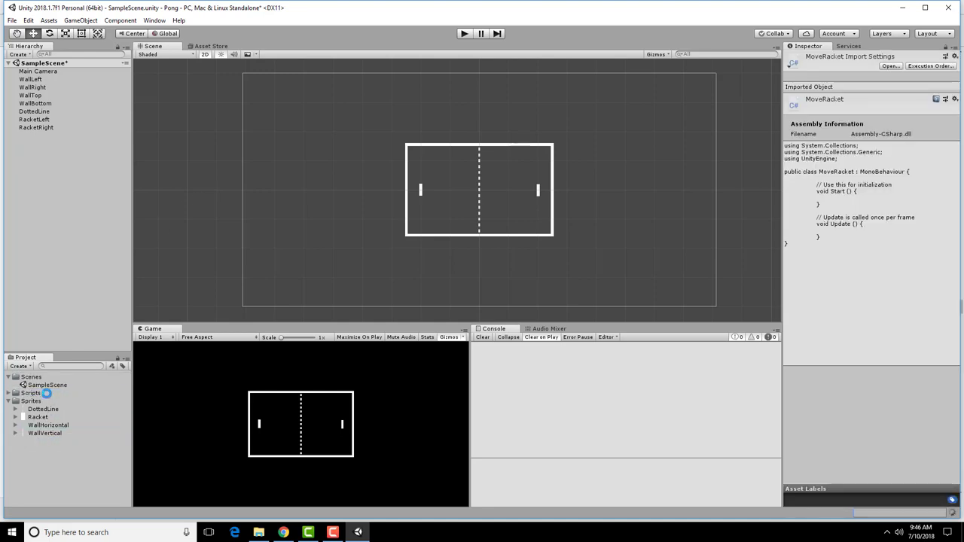
{"action": "left_click", "coordinate": [9, 393]}
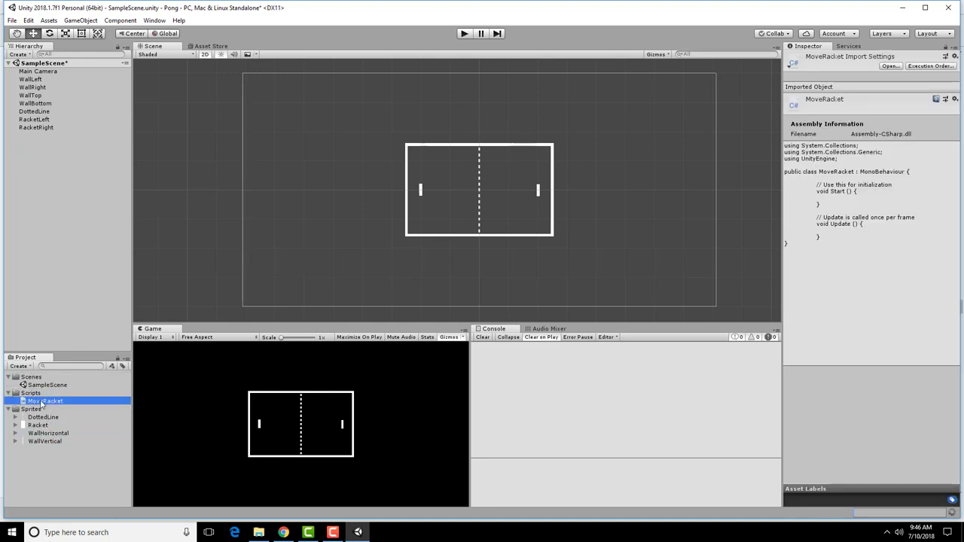